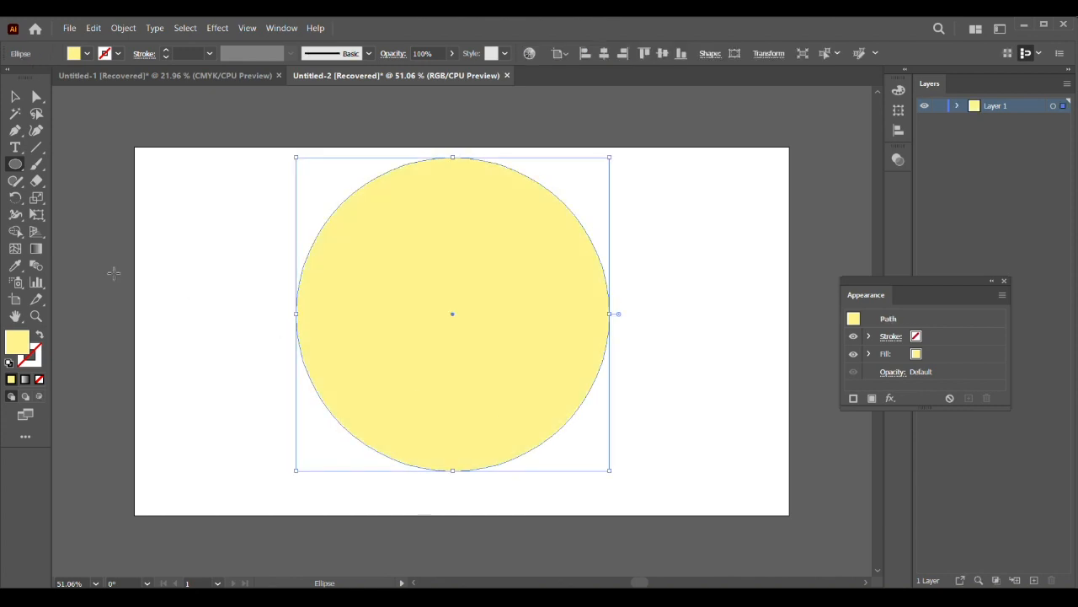
# Step: Move the yellow circle to the right half of the artboard and deselect it
pyautogui.click(14, 98)
pyautogui.moveTo(441, 312); pyautogui.dragTo(579, 321)
pyautogui.click(287, 300)
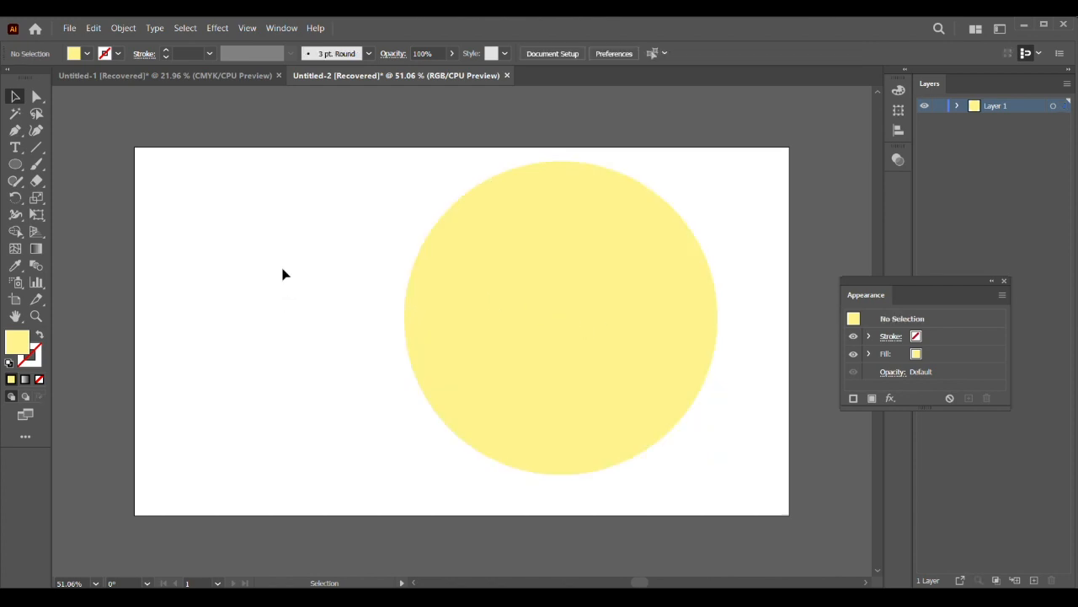
# Step: Add the point text "YOU" in the upper-left area of the artboard and enlarge it to about 106 pt
pyautogui.click(16, 147)
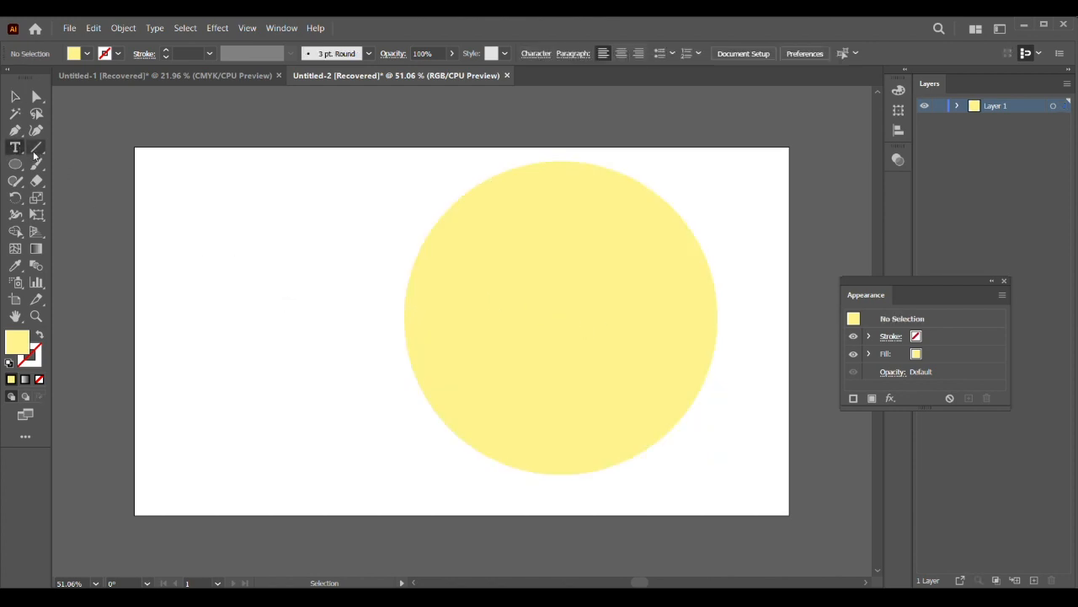
pyautogui.click(197, 222)
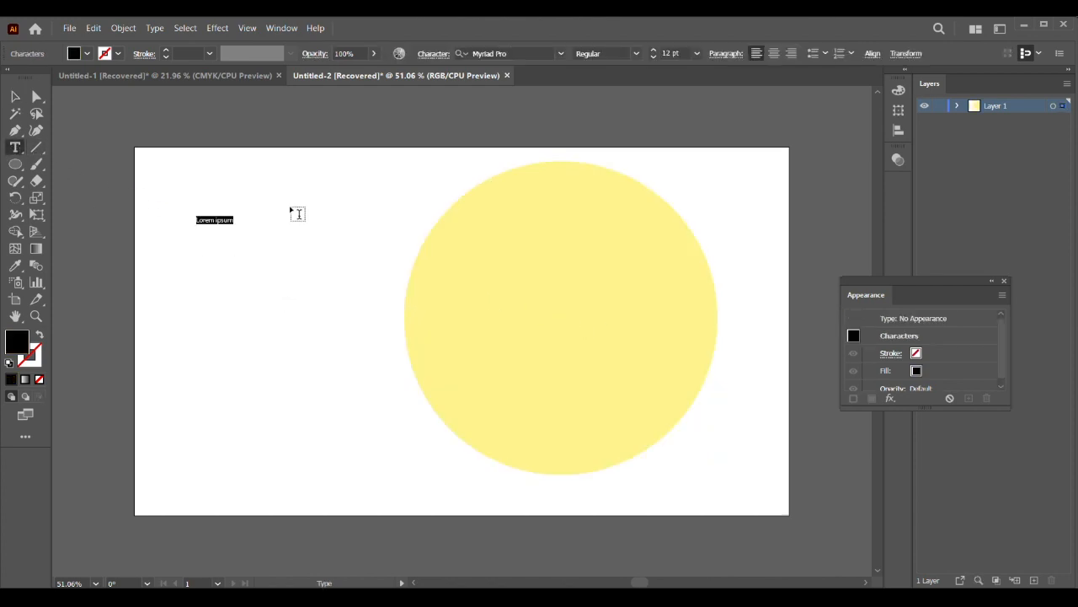
pyautogui.press('BackSpace')
pyautogui.press('capslock')
pyautogui.write('YOU')
pyautogui.click(15, 98)
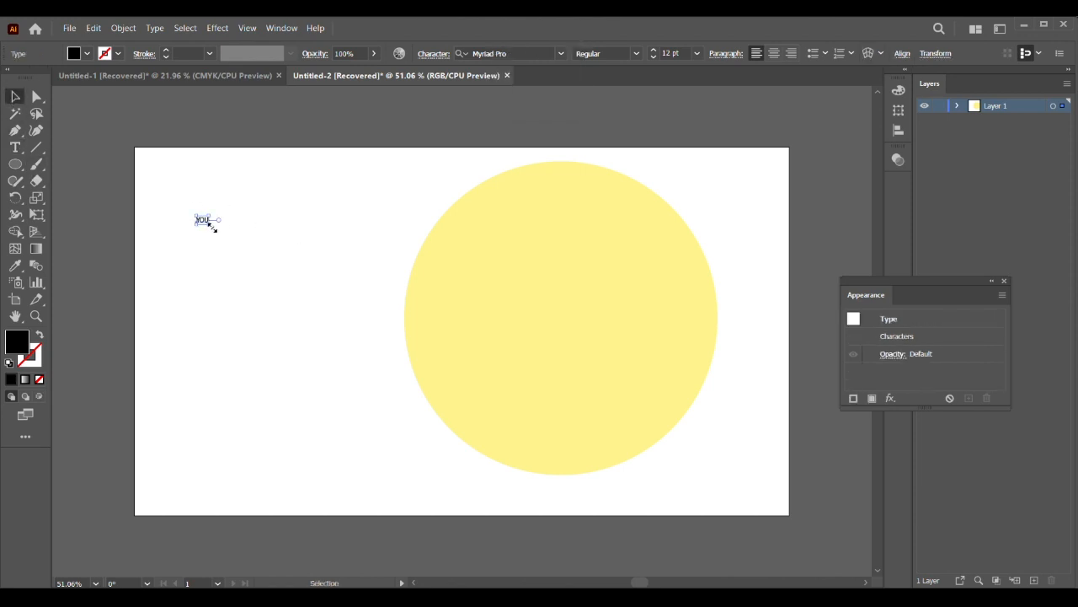
pyautogui.moveTo(211, 227); pyautogui.dragTo(258, 278)
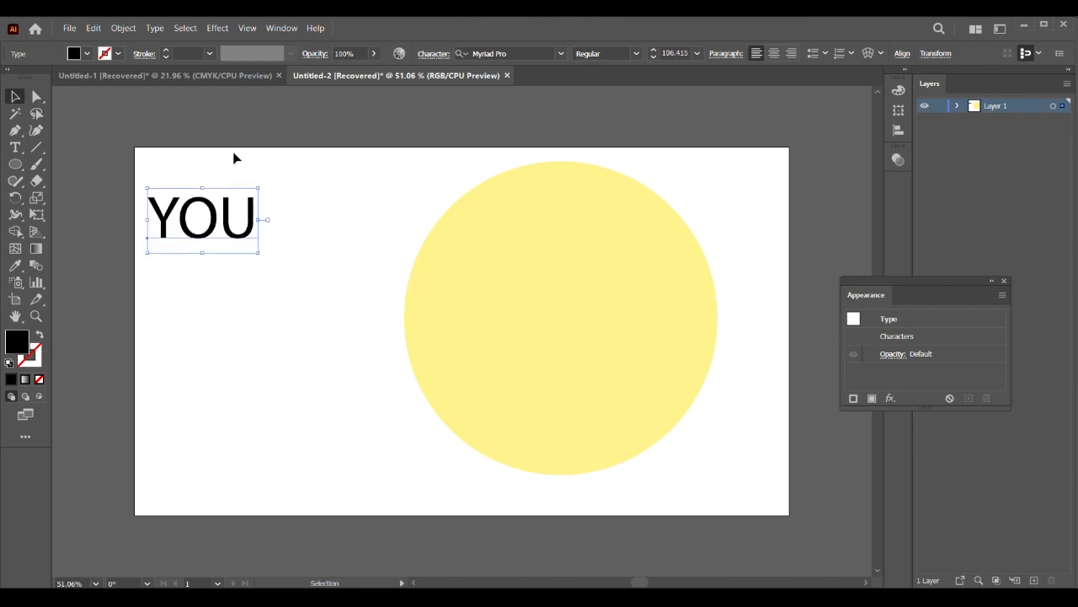
# Step: Set the font of the text YOU to Cooper Black and enlarge it to about 156 pt
pyautogui.click(282, 28)
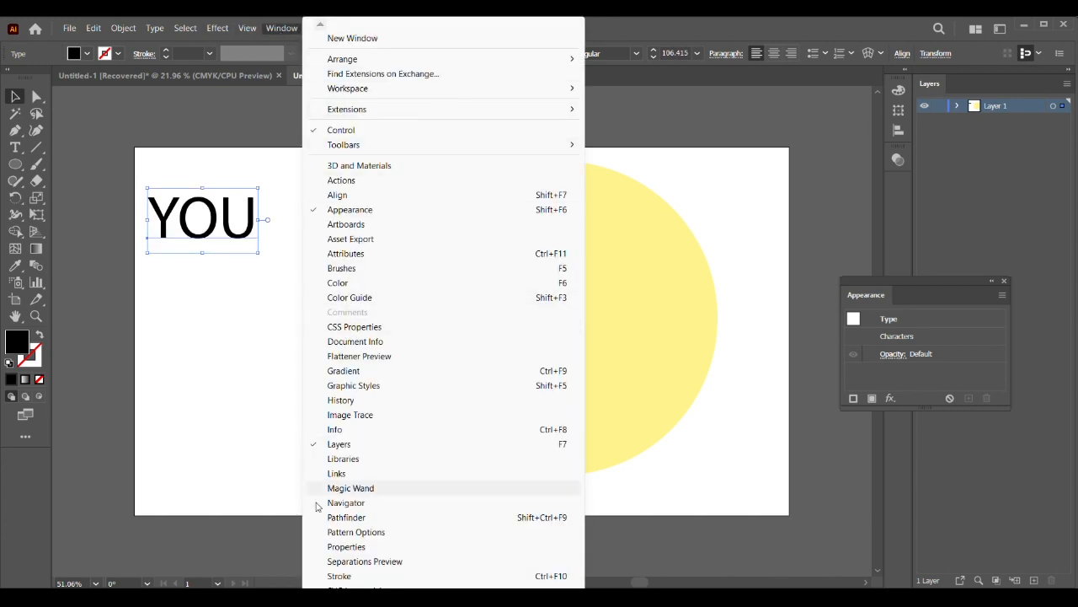
pyautogui.click(341, 547)
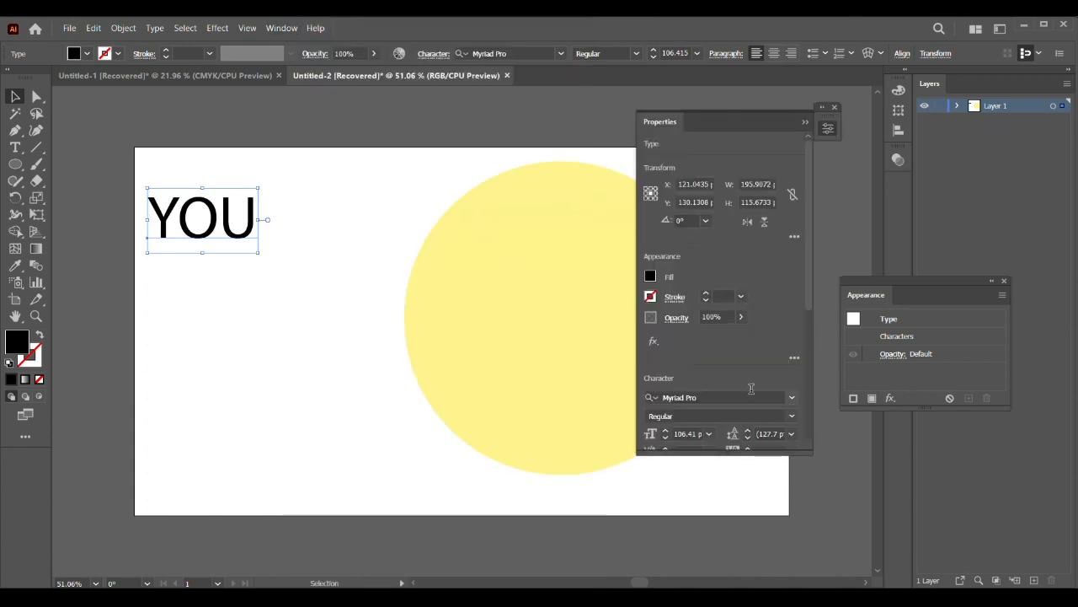
pyautogui.scroll(-1, 751, 391)
pyautogui.scroll(-1, 792, 401)
pyautogui.click(792, 401)
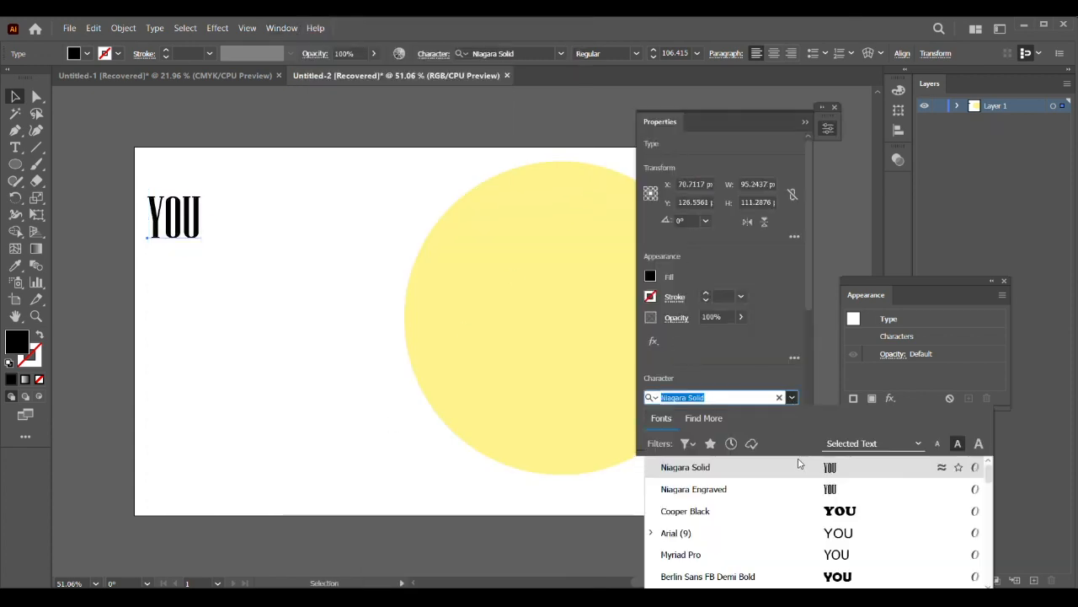
pyautogui.click(775, 511)
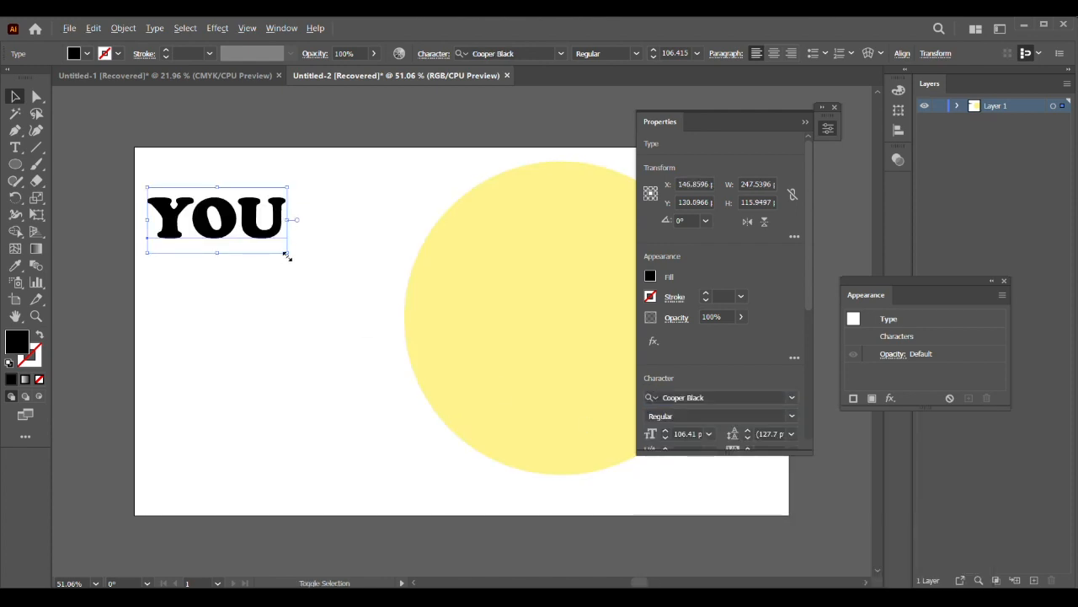
pyautogui.moveTo(288, 257); pyautogui.dragTo(321, 302)
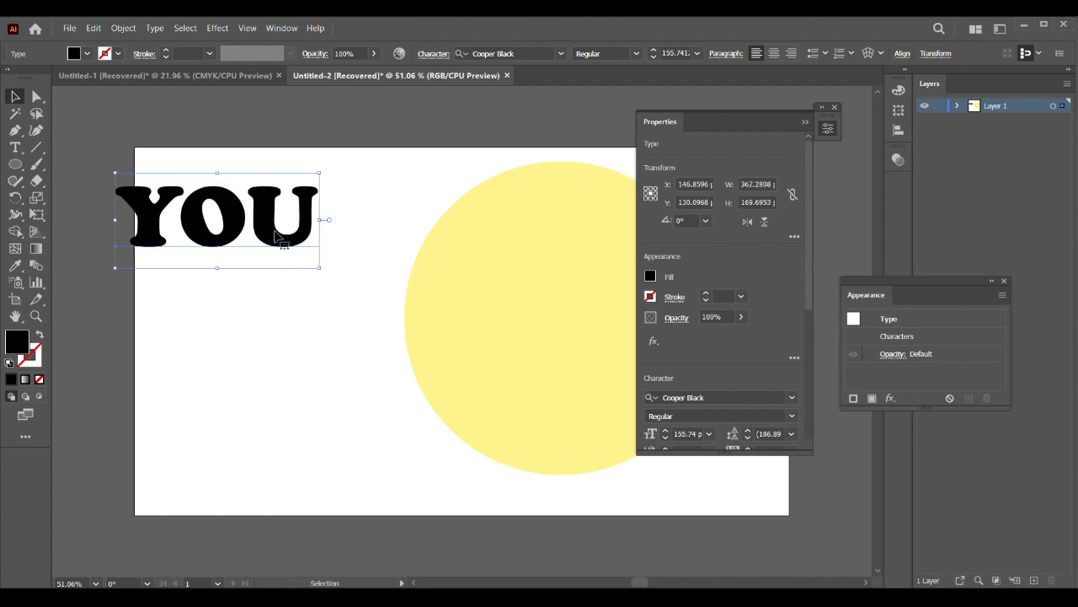
# Step: Stack two copies of YOU below the original beside the circle and change the middle copy to "CAN"
pyautogui.moveTo(274, 230); pyautogui.dragTo(320, 384)
pyautogui.doubleClick(253, 290)
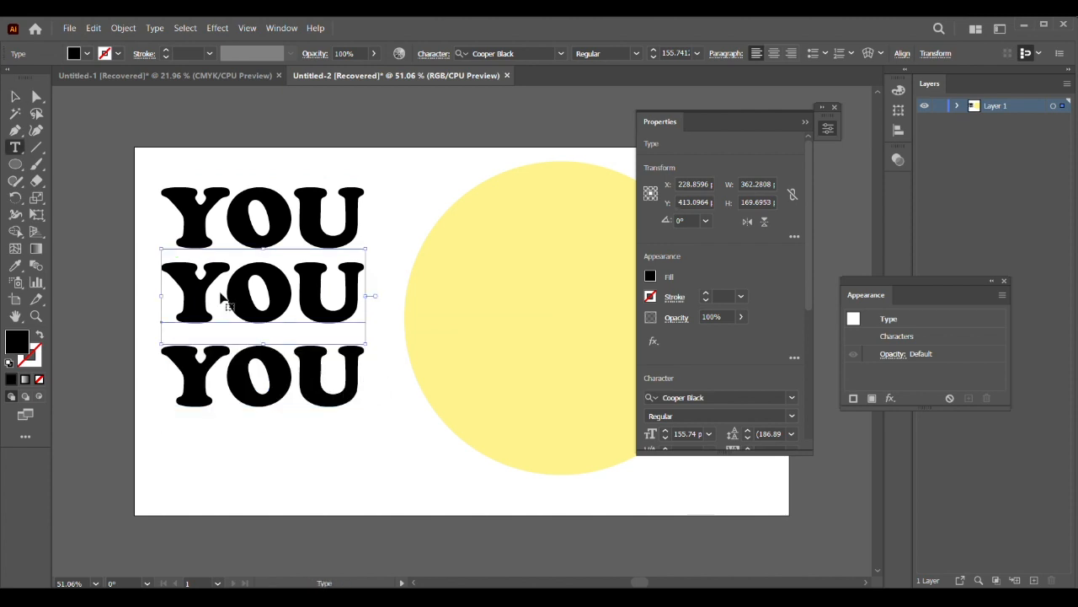
pyautogui.moveTo(162, 286); pyautogui.dragTo(379, 289)
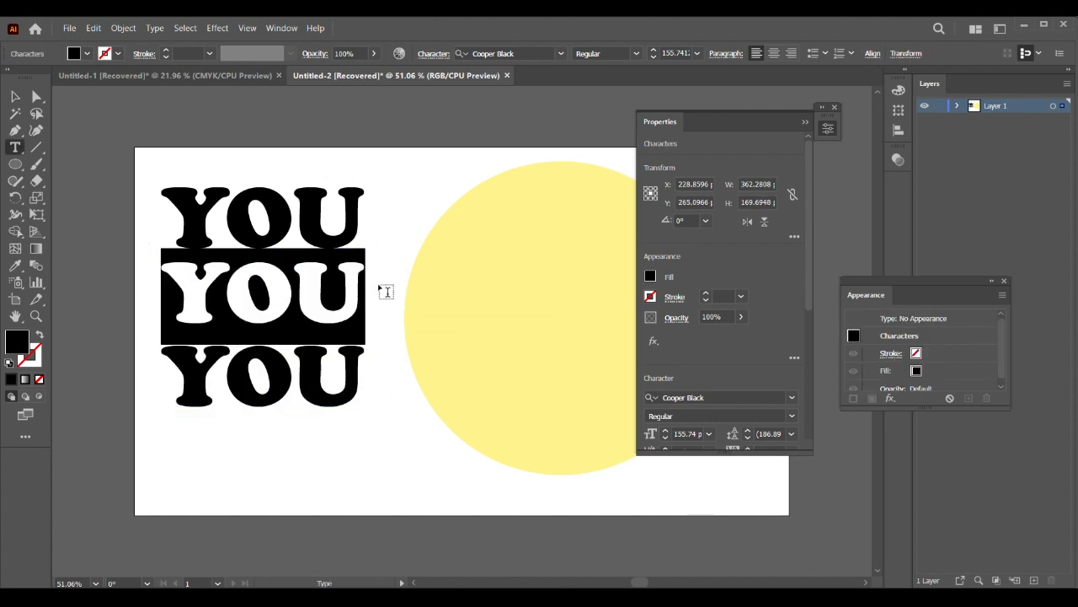
pyautogui.write('CAN')
pyautogui.click(16, 96)
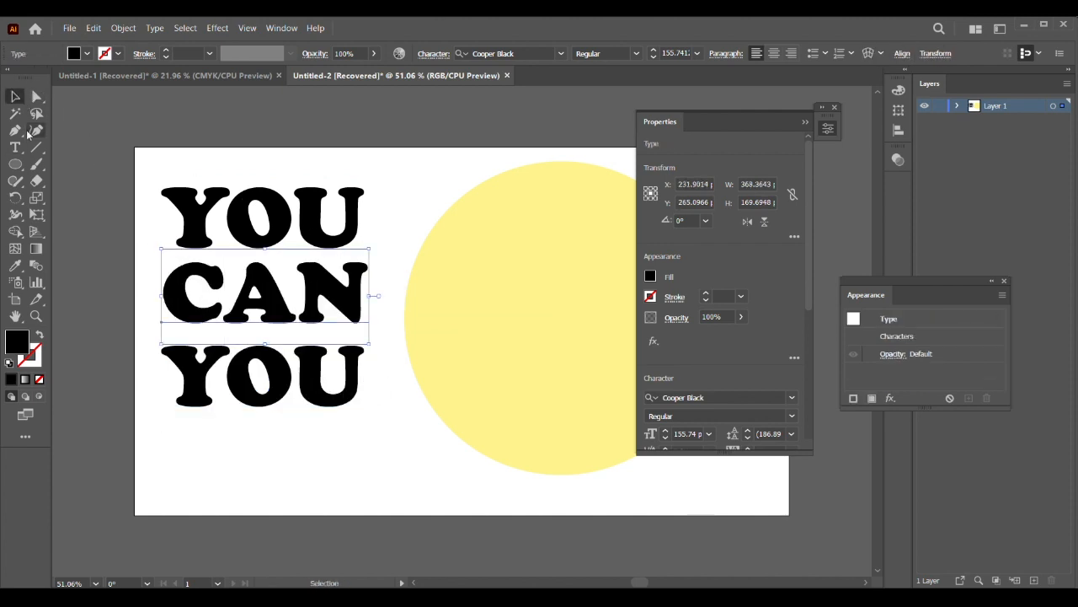
# Step: Change the lowest copy of YOU to "DO IT" and shift it slightly left, away from the circle
pyautogui.doubleClick(253, 384)
pyautogui.moveTo(189, 373); pyautogui.dragTo(346, 377)
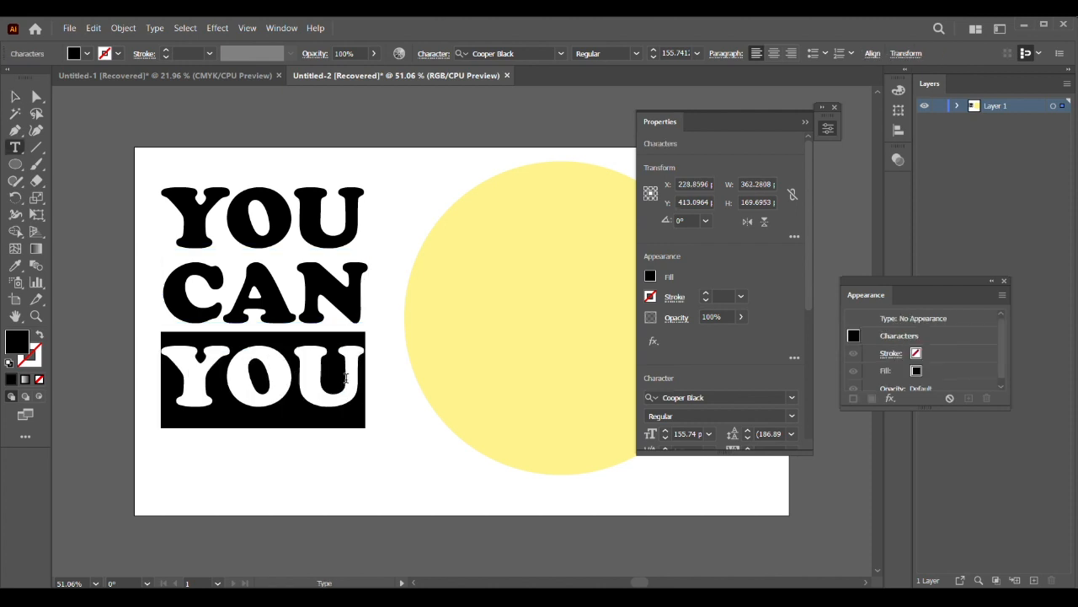
pyautogui.write('DO IT')
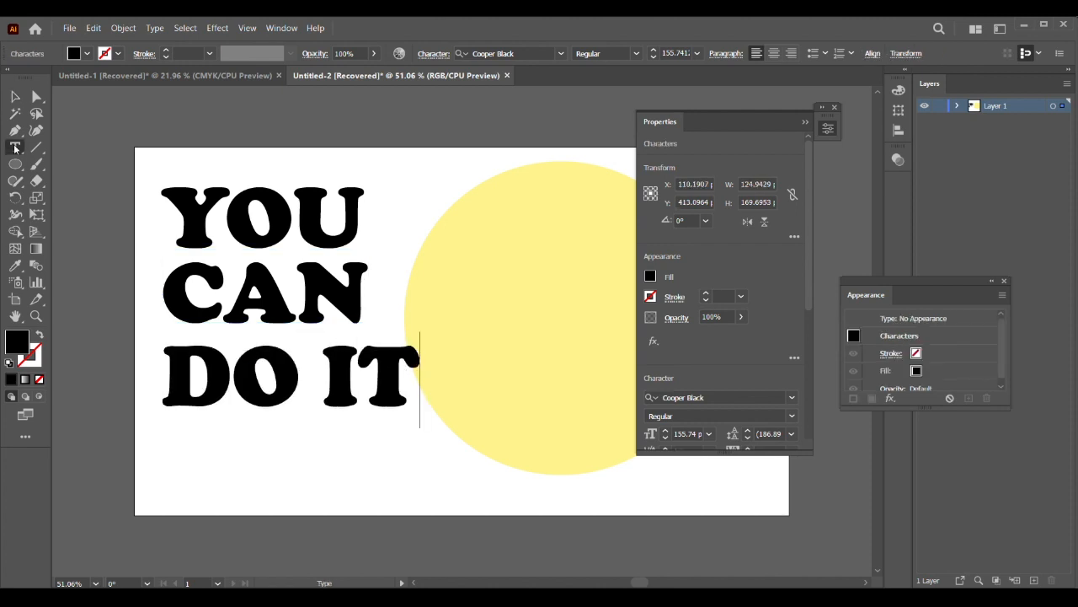
pyautogui.click(15, 96)
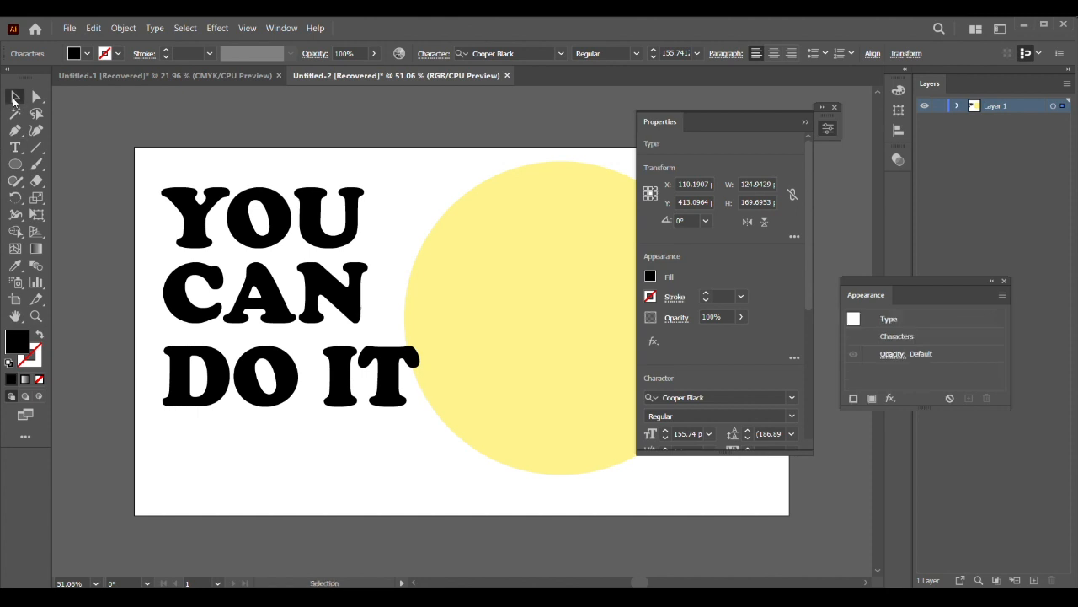
pyautogui.moveTo(384, 395); pyautogui.dragTo(375, 396)
pyautogui.click(390, 468)
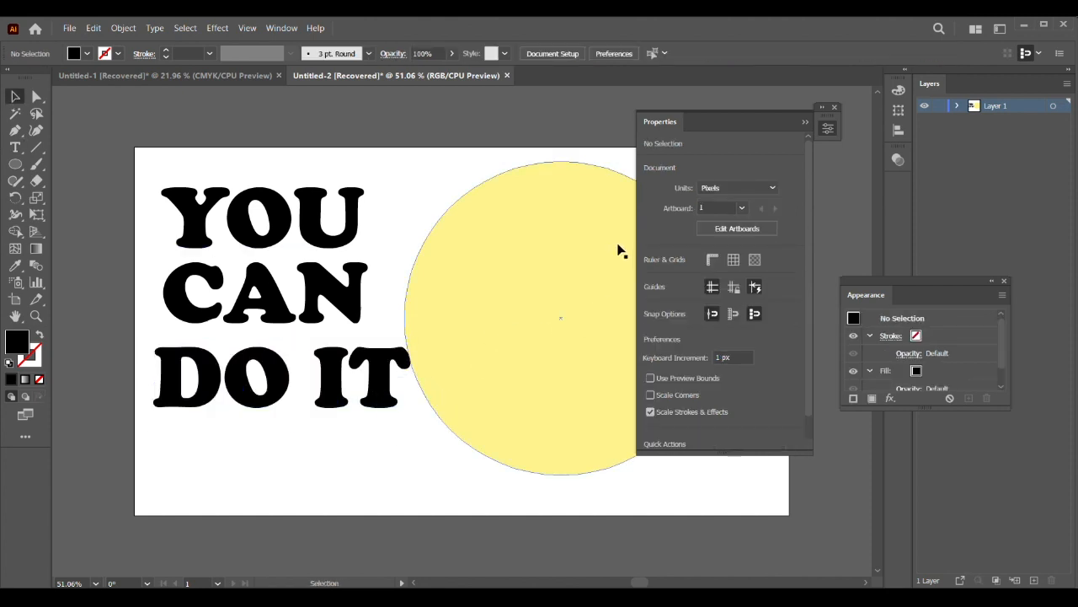
# Step: Move the yellow circle slightly right, clear of the text, and bring it to the front
pyautogui.click(825, 111)
pyautogui.moveTo(572, 288); pyautogui.dragTo(591, 285)
pyautogui.rightClick(573, 271)
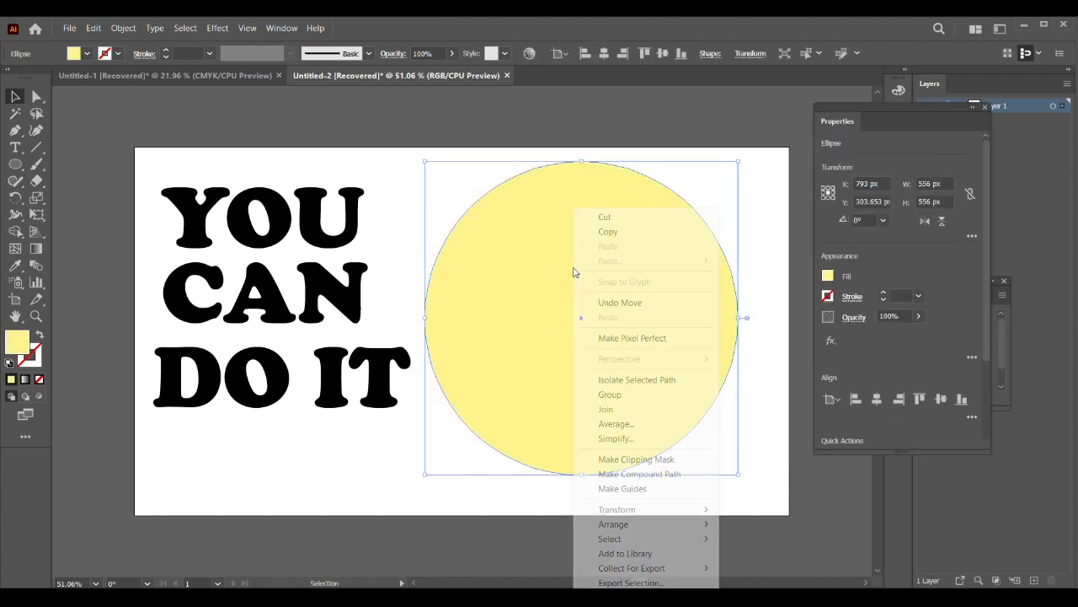
pyautogui.moveTo(674, 523)
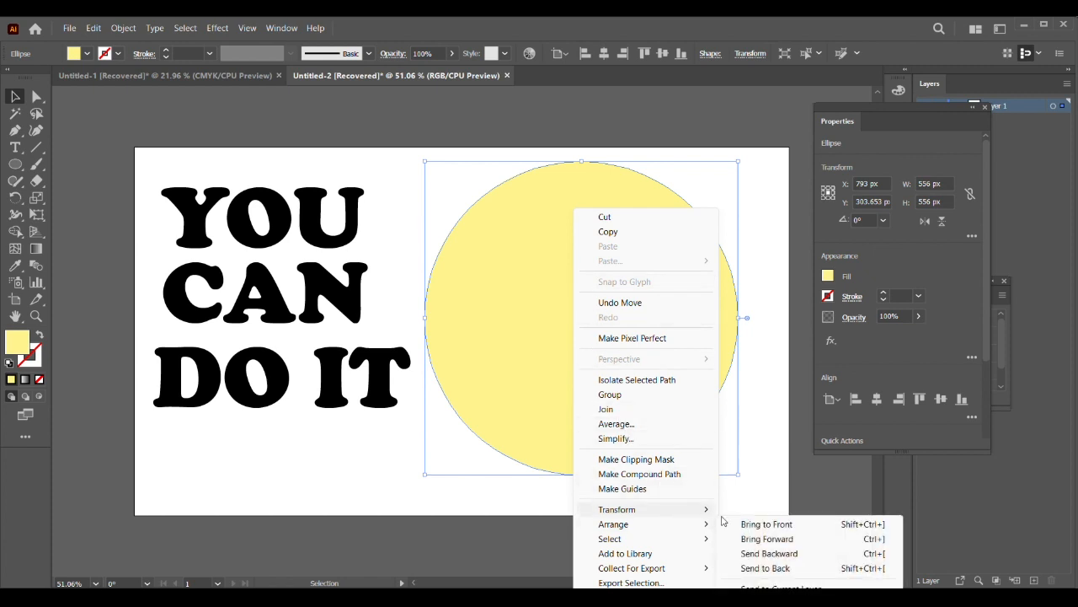
pyautogui.click(746, 523)
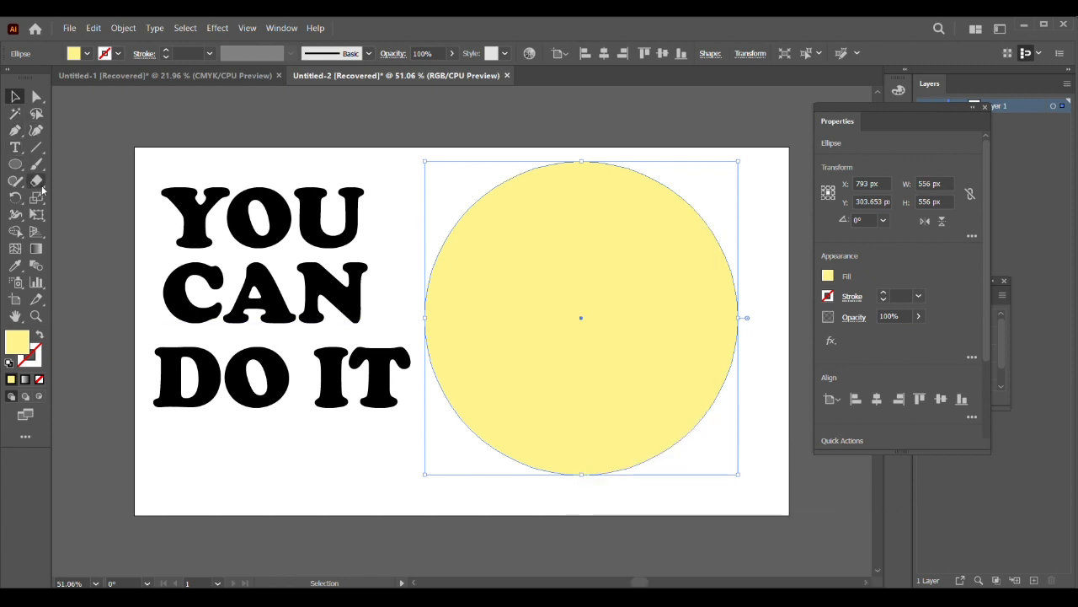
# Step: Cut the circle into three horizontal sections with two wavy Knife strokes across its full width
pyautogui.moveTo(42, 190); pyautogui.dragTo(77, 215)
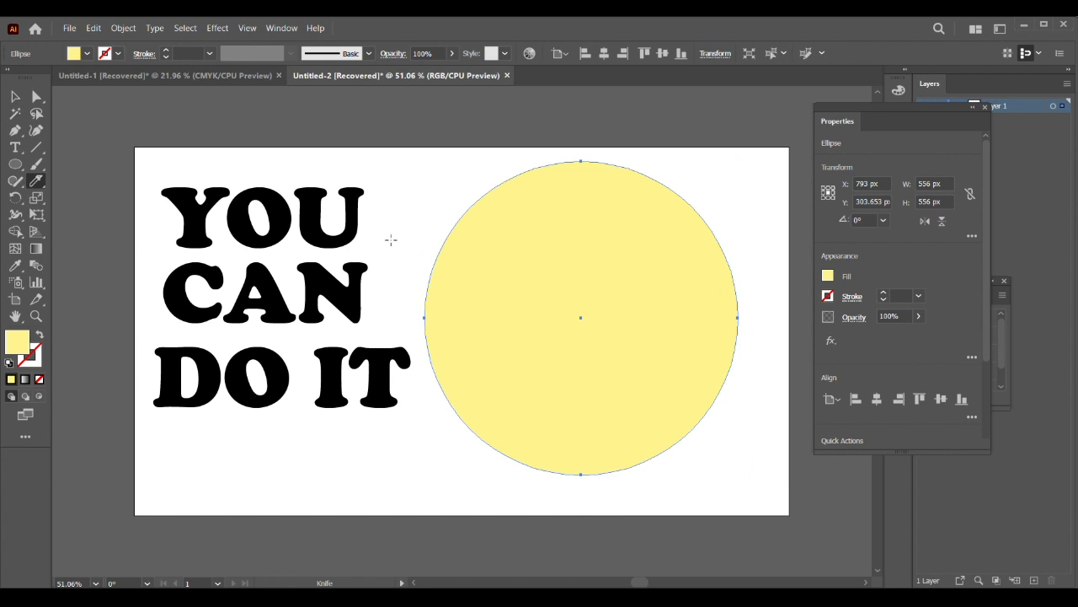
pyautogui.press('capslock')
pyautogui.moveTo(474, 281)
pyautogui.mouseDown()
pyautogui.moveTo(532, 251)
pyautogui.moveTo(629, 236)
pyautogui.moveTo(748, 270)
pyautogui.mouseUp()
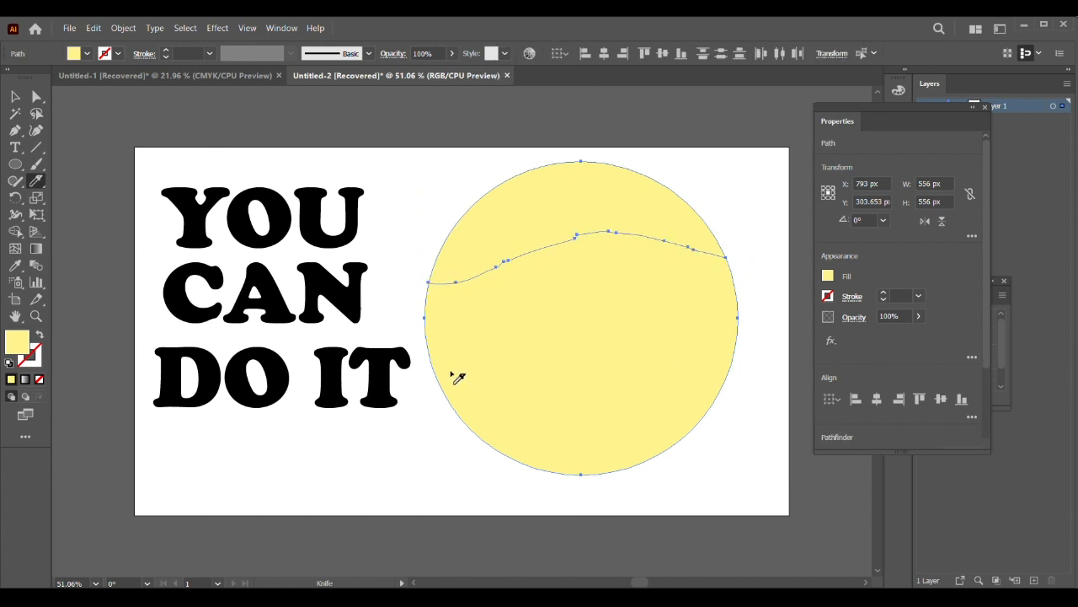
pyautogui.hotkey('ctrl', 'z')
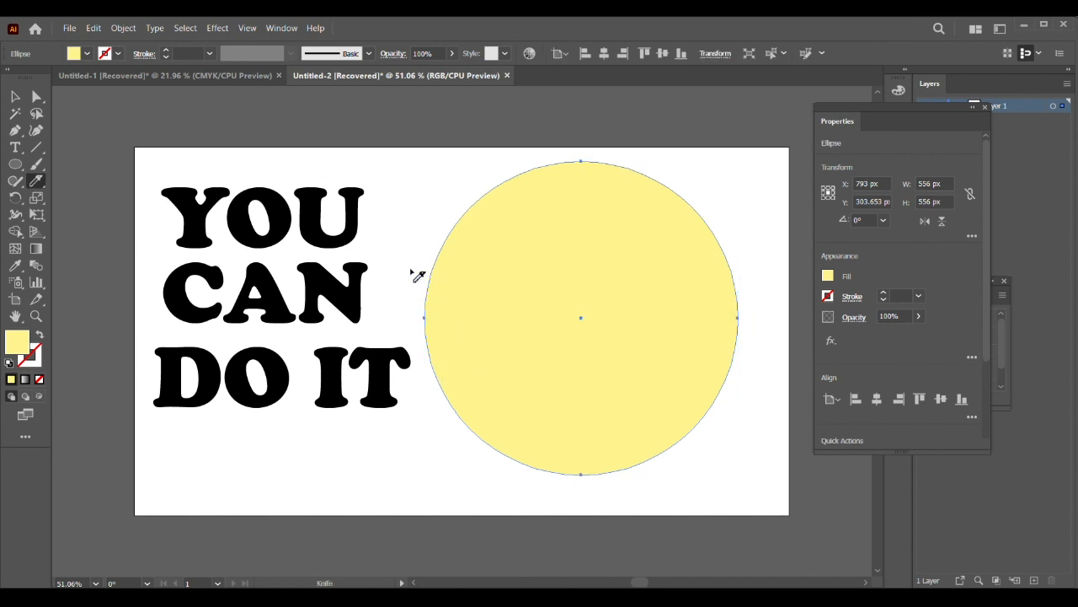
pyautogui.moveTo(413, 272)
pyautogui.mouseDown()
pyautogui.moveTo(483, 281)
pyautogui.moveTo(601, 269)
pyautogui.mouseUp()
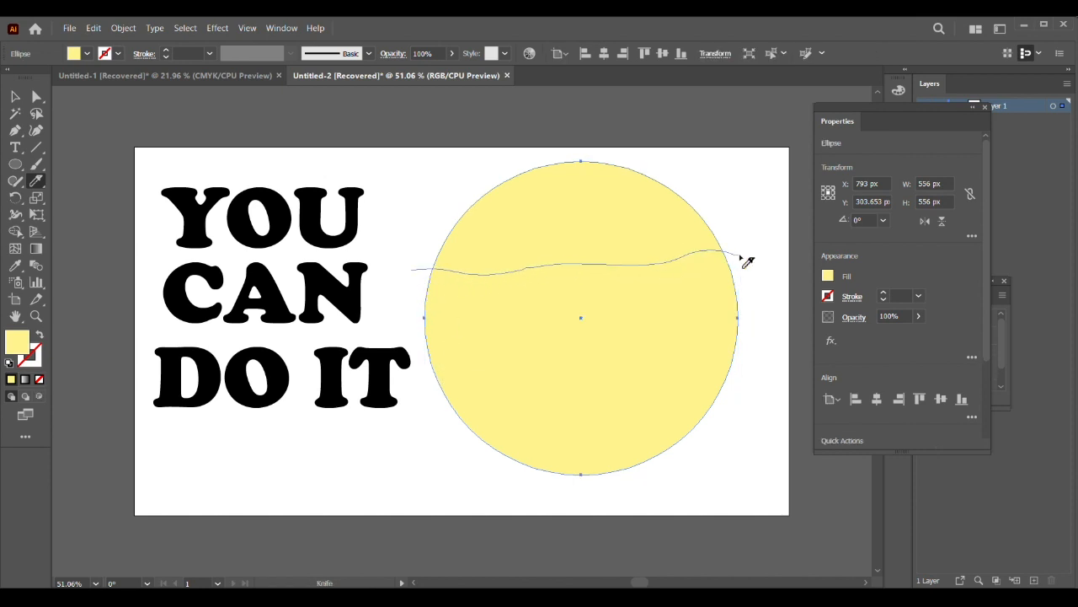
pyautogui.moveTo(748, 262); pyautogui.dragTo(750, 263)
pyautogui.moveTo(428, 392)
pyautogui.mouseDown()
pyautogui.moveTo(568, 377)
pyautogui.moveTo(739, 368)
pyautogui.mouseUp()
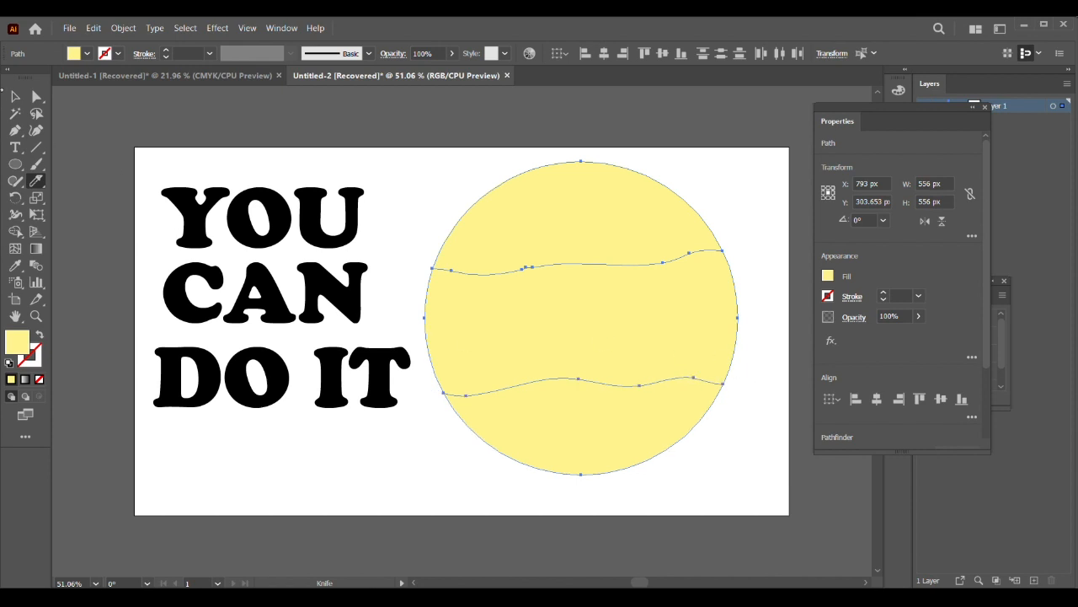
# Step: Distort the text YOU into the circle's top section using Envelope Distort with Make with Top Object
pyautogui.click(15, 96)
pyautogui.click(457, 199)
pyautogui.moveTo(517, 231); pyautogui.dragTo(517, 212)
pyautogui.hotkey('ctrl', 'z')
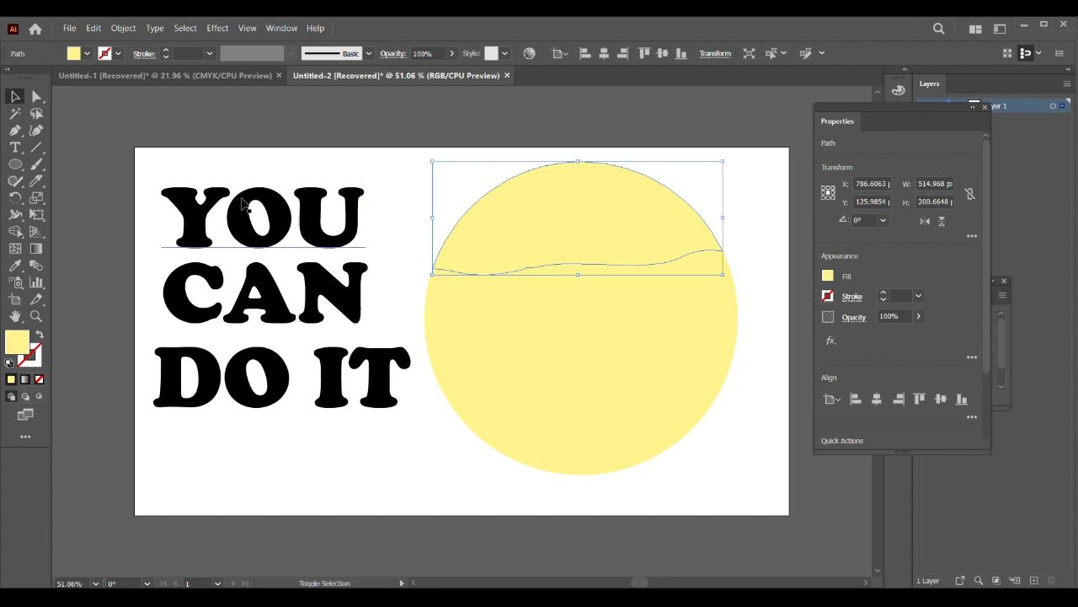
pyautogui.keyDown('shift'); pyautogui.click(211, 217); pyautogui.keyUp('shift')
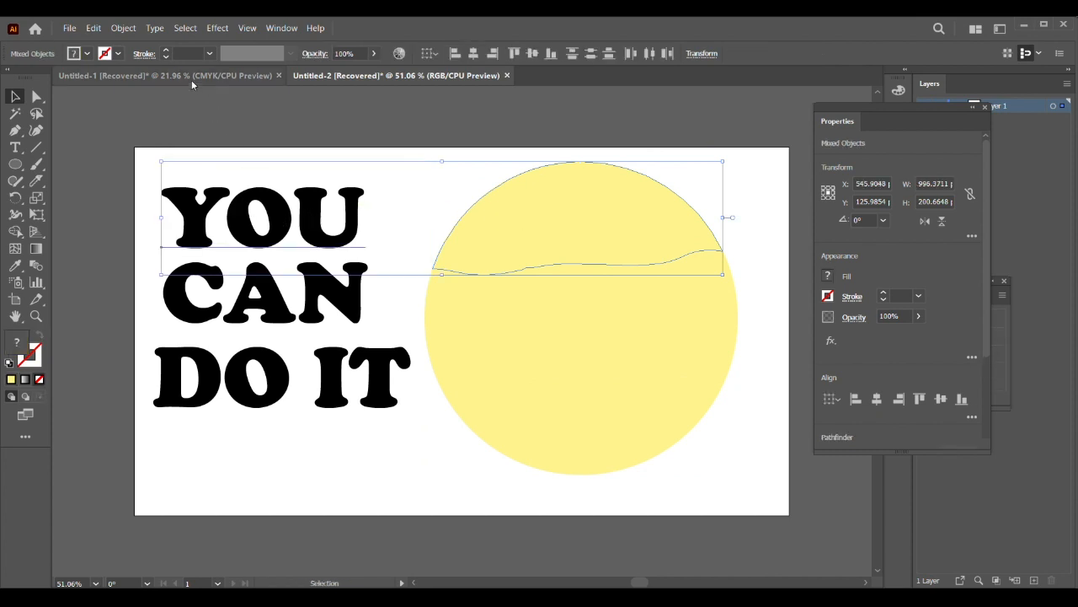
pyautogui.click(123, 27)
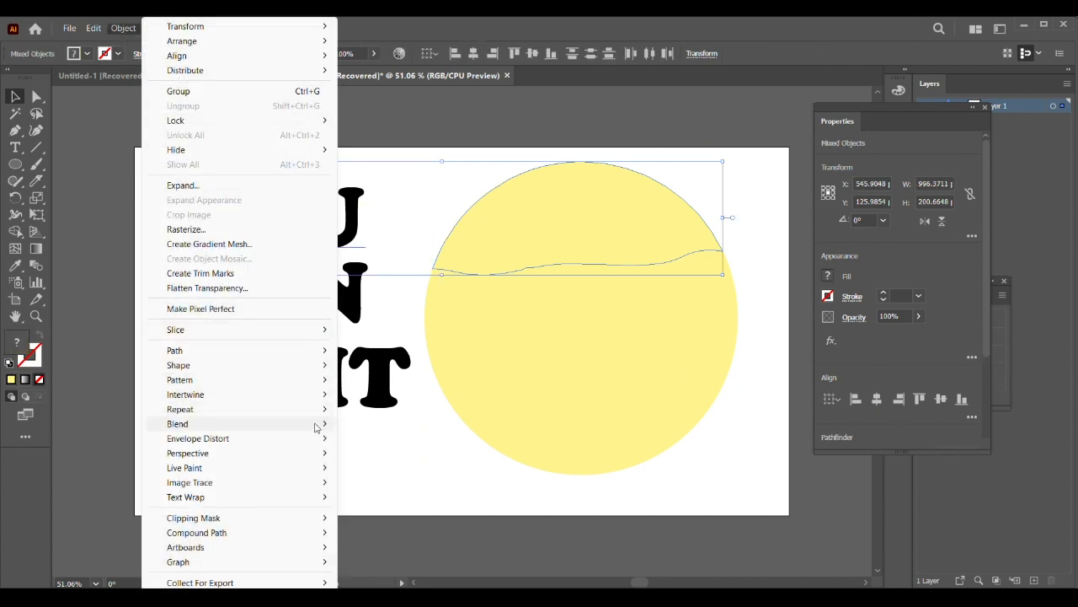
pyautogui.moveTo(320, 438)
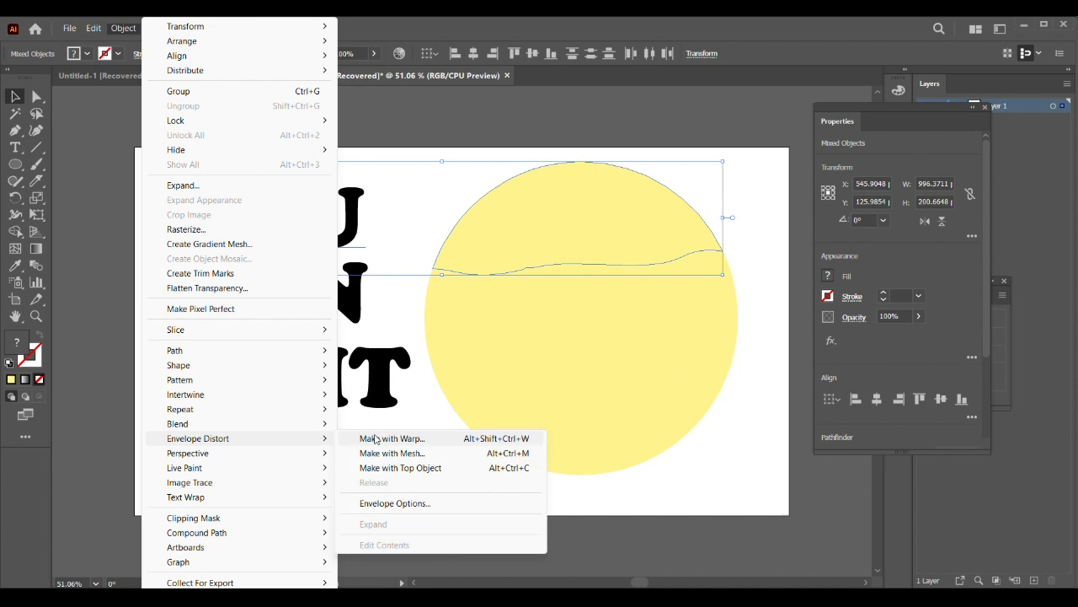
pyautogui.click(409, 469)
# Step: Distort the text CAN into the circle's middle section using Envelope Distort with Make with Top Object
pyautogui.hotkey('ctrl', 'f')
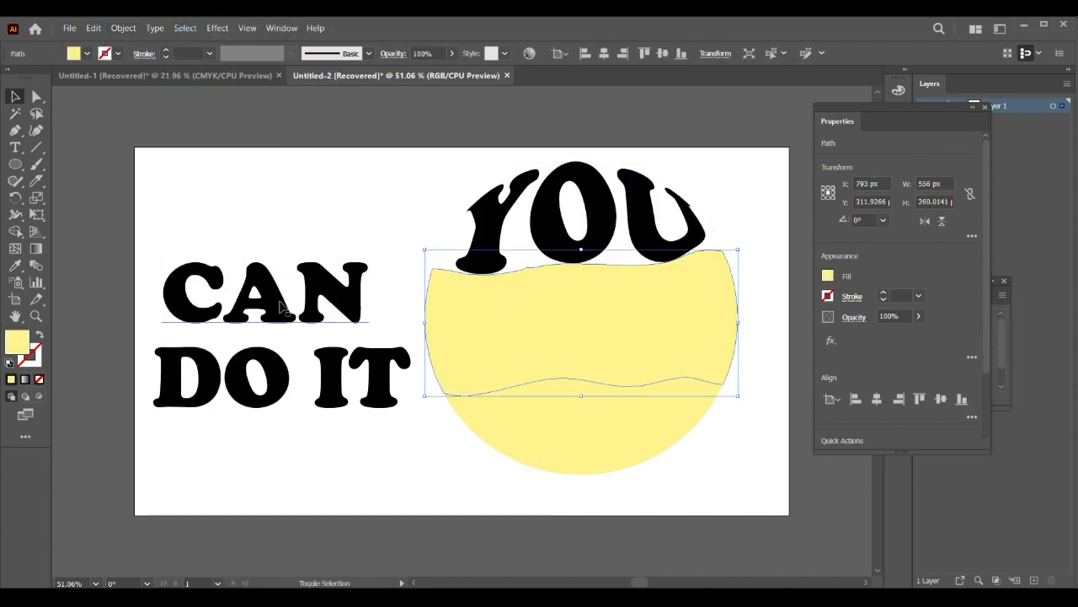
pyautogui.keyDown('shift'); pyautogui.click(282, 307); pyautogui.keyUp('shift')
pyautogui.click(123, 28)
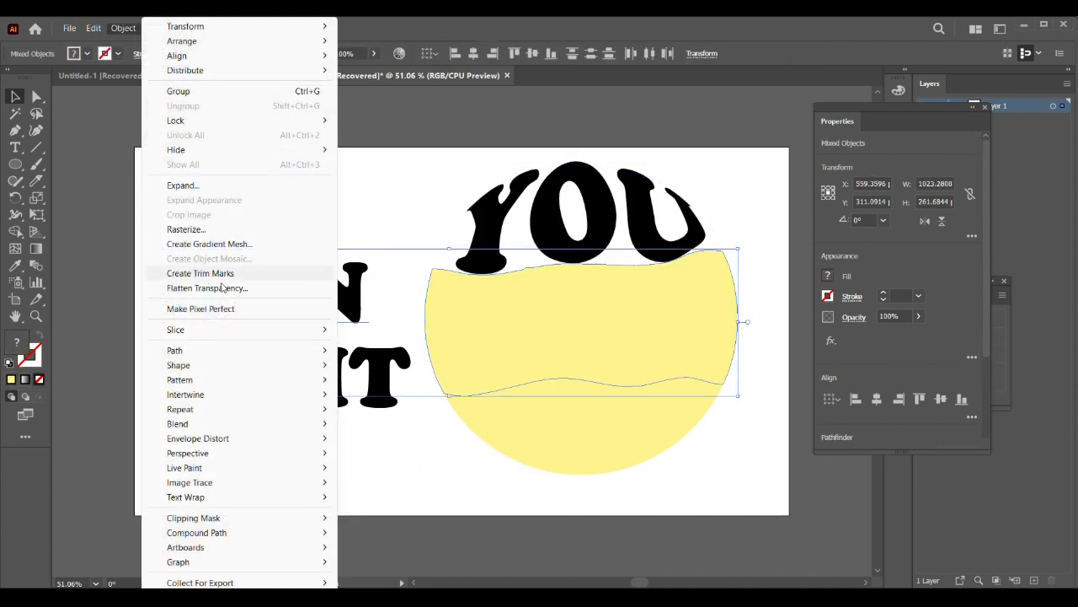
pyautogui.moveTo(270, 438)
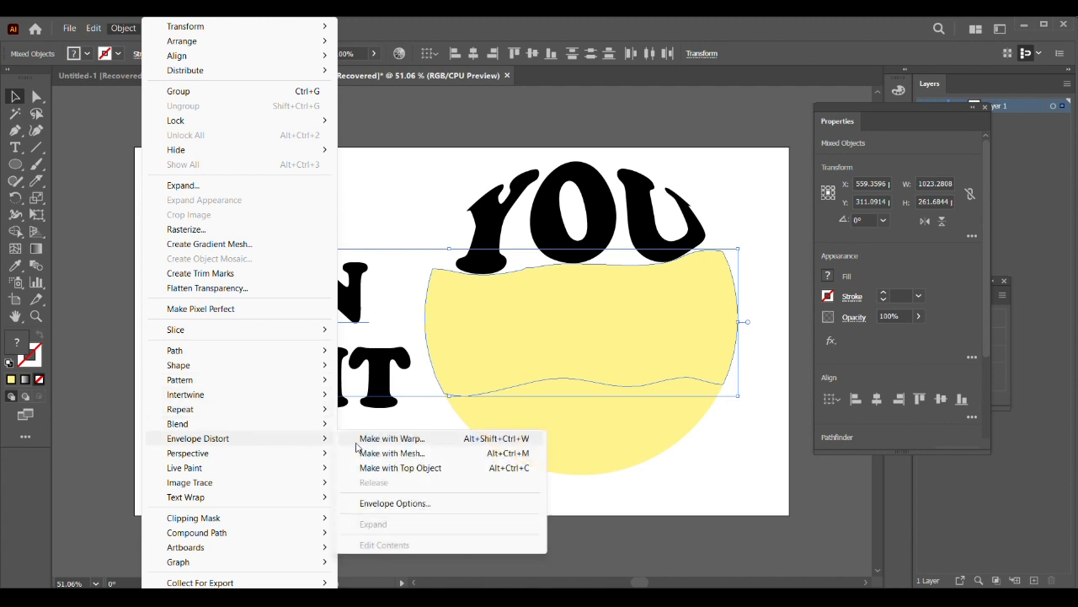
pyautogui.click(432, 469)
# Step: Distort the text DO IT into the circle's bottom section using Envelope Distort with Make with Top Object
pyautogui.click(524, 448)
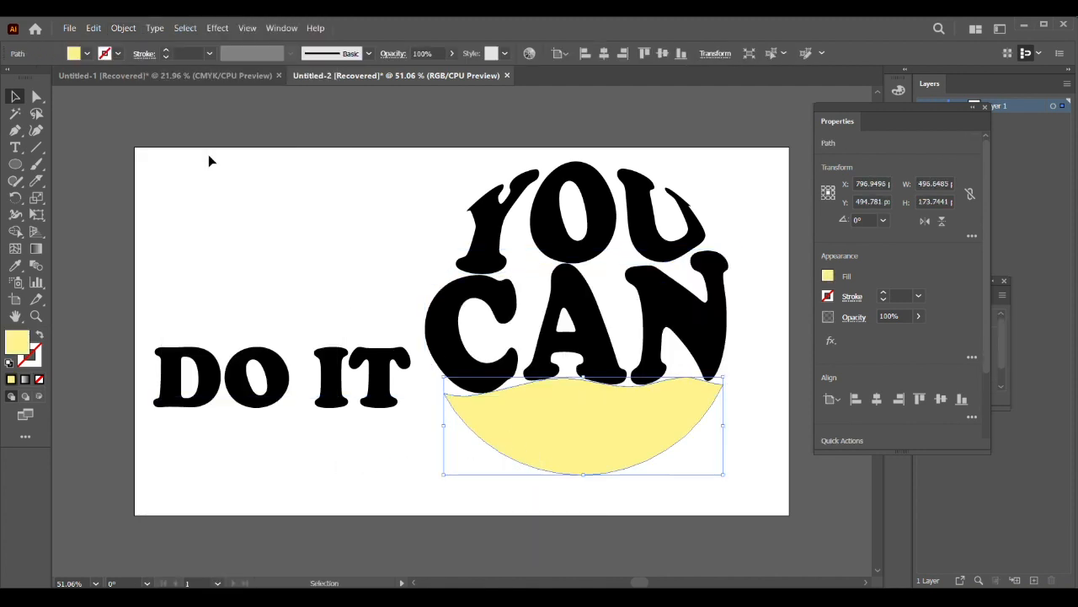
pyautogui.keyDown('shift'); pyautogui.click(304, 379); pyautogui.keyUp('shift')
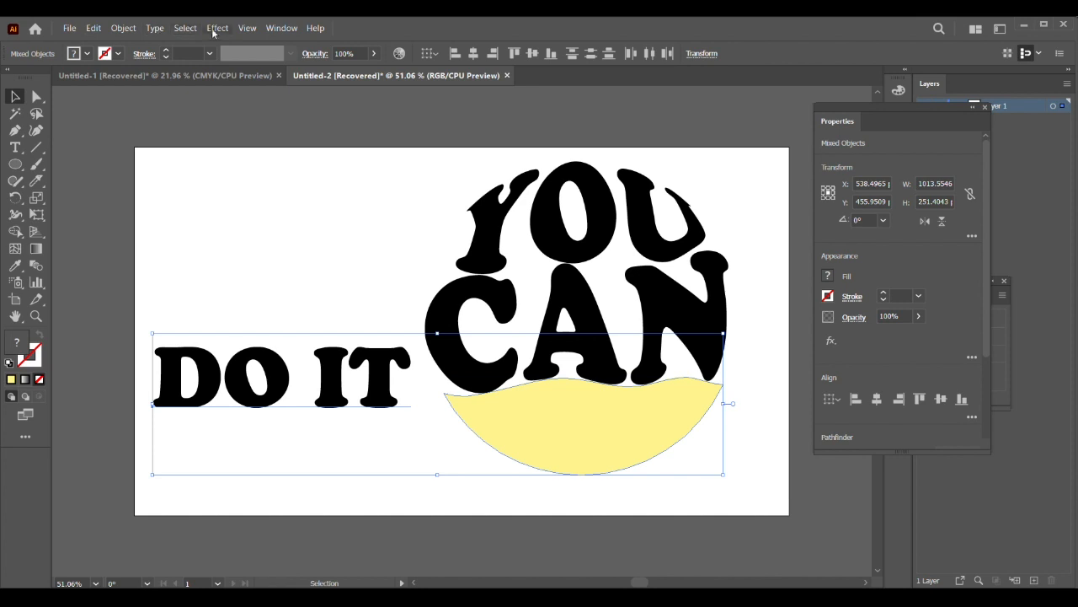
pyautogui.click(126, 28)
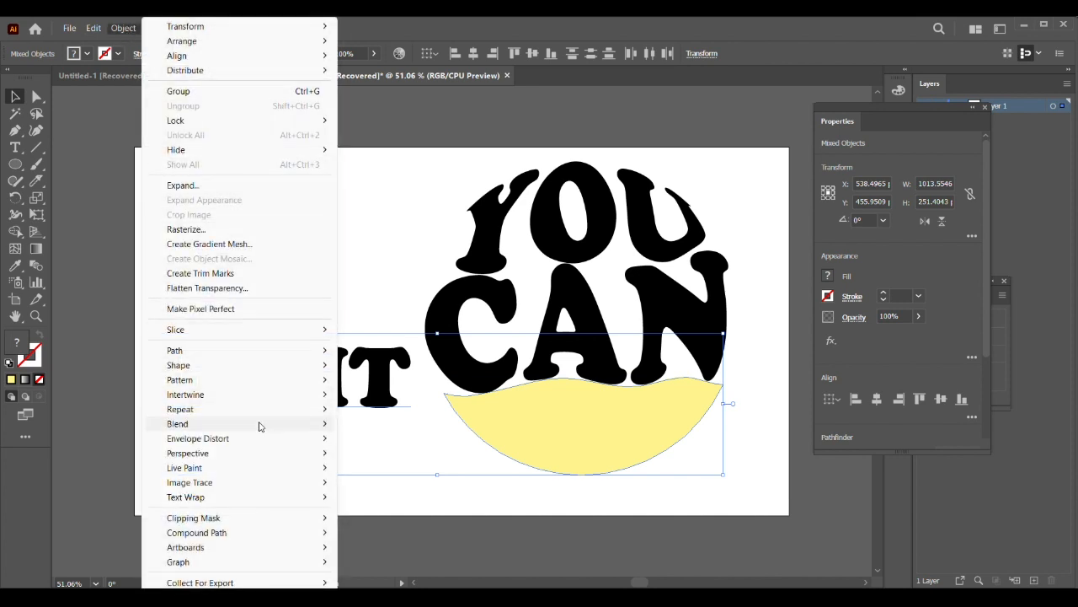
pyautogui.moveTo(270, 426)
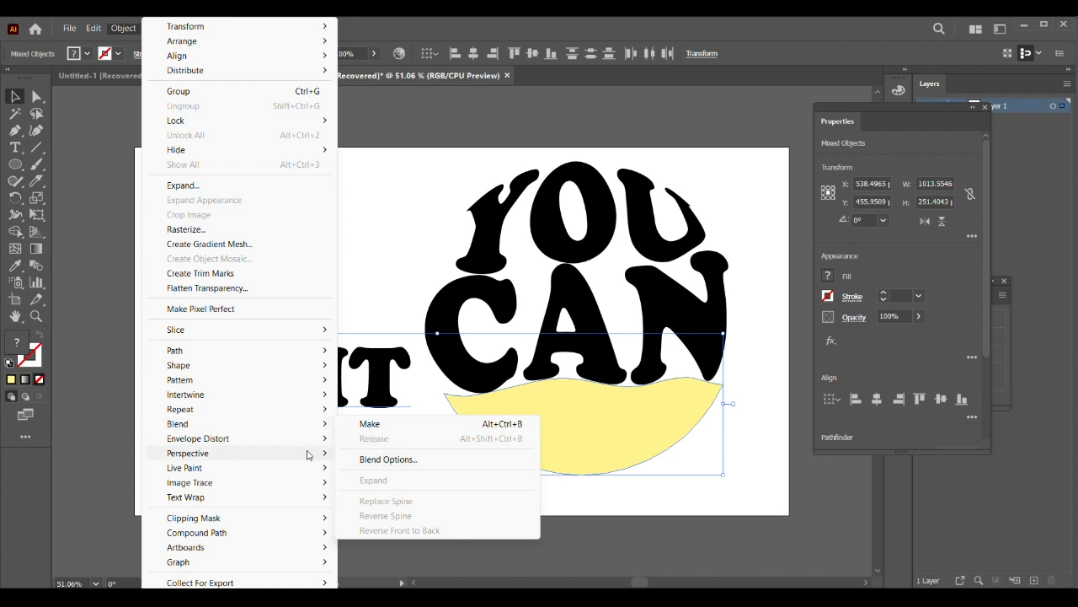
pyautogui.moveTo(308, 439)
pyautogui.click(390, 469)
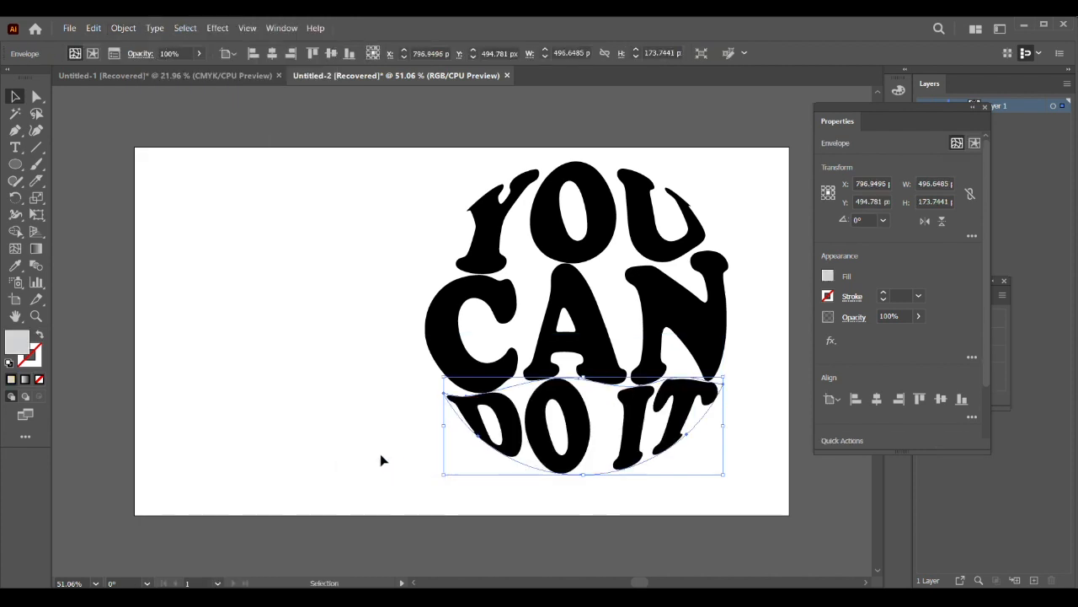
# Step: Expand all three warped words into editable shapes, with Object and Fill enabled
pyautogui.click(389, 403)
pyautogui.click(477, 300)
pyautogui.moveTo(332, 166); pyautogui.dragTo(720, 463)
pyautogui.click(110, 28)
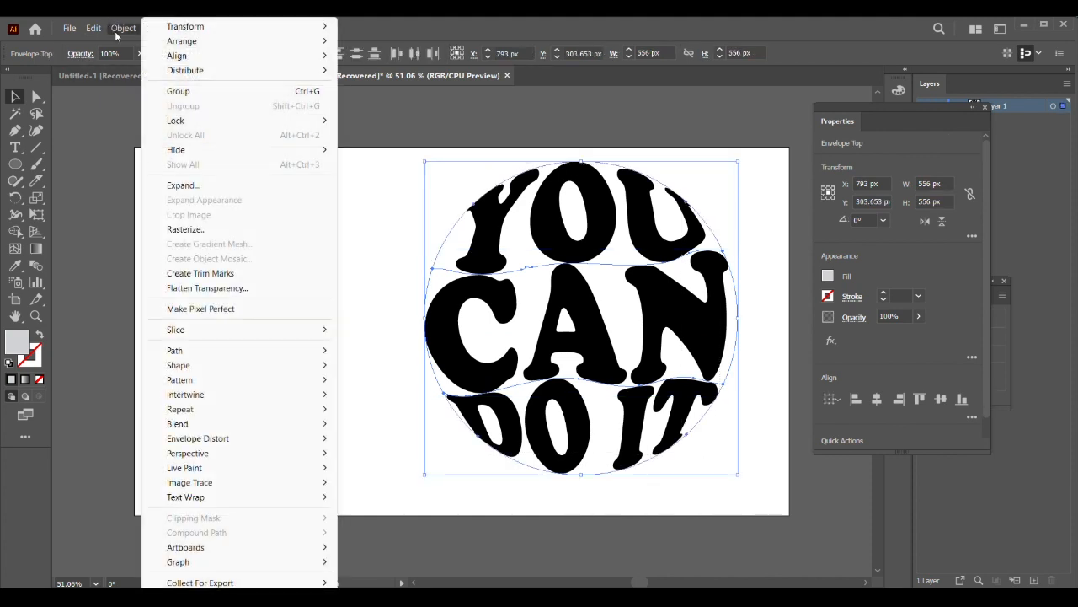
pyautogui.click(194, 185)
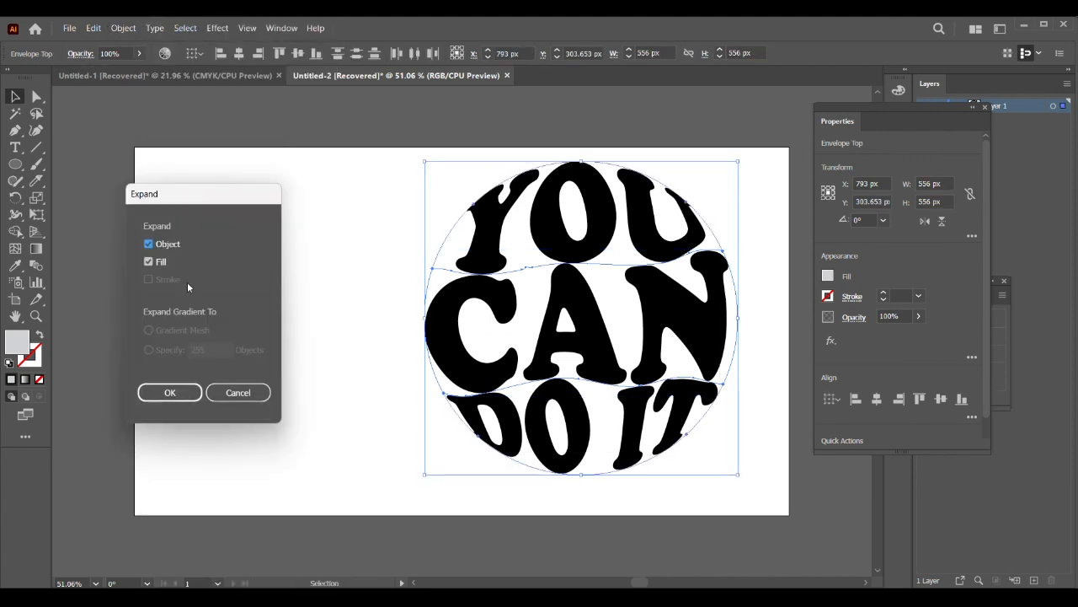
pyautogui.click(166, 389)
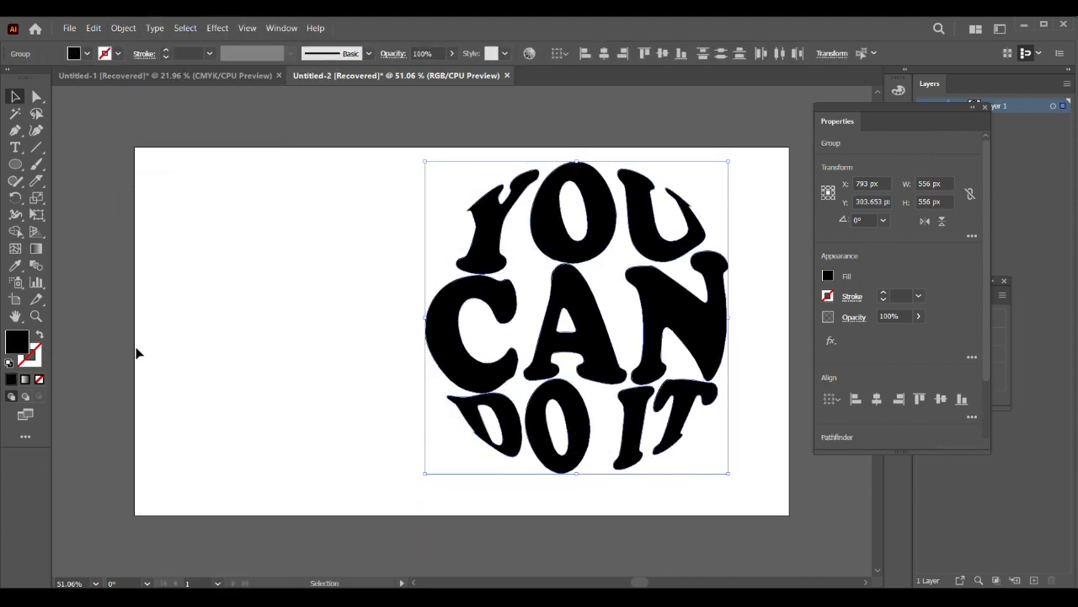
pyautogui.click(70, 29)
pyautogui.moveTo(93, 29)
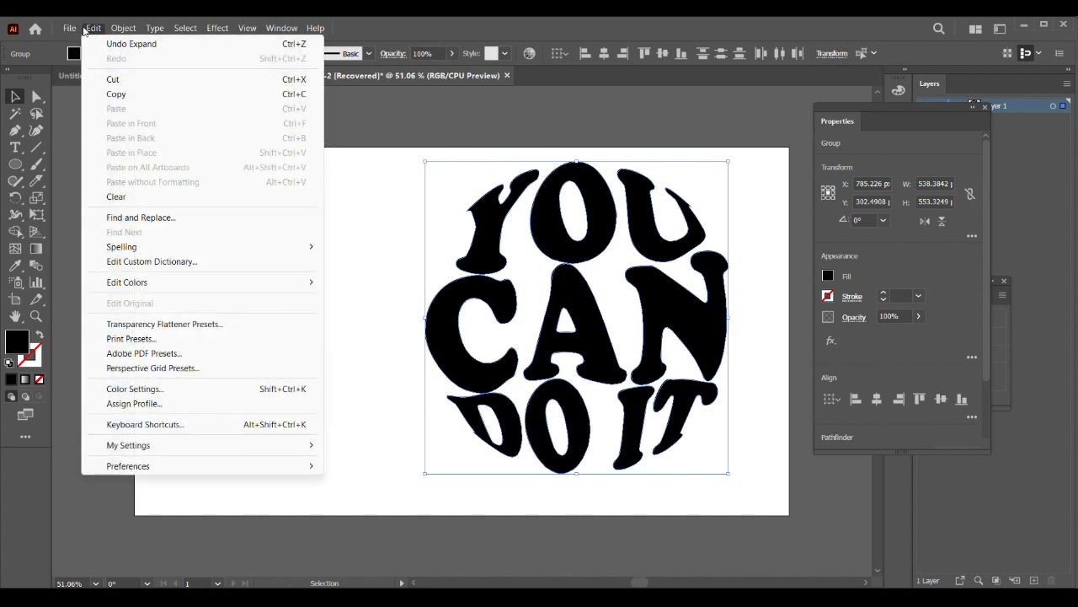
pyautogui.click(407, 262)
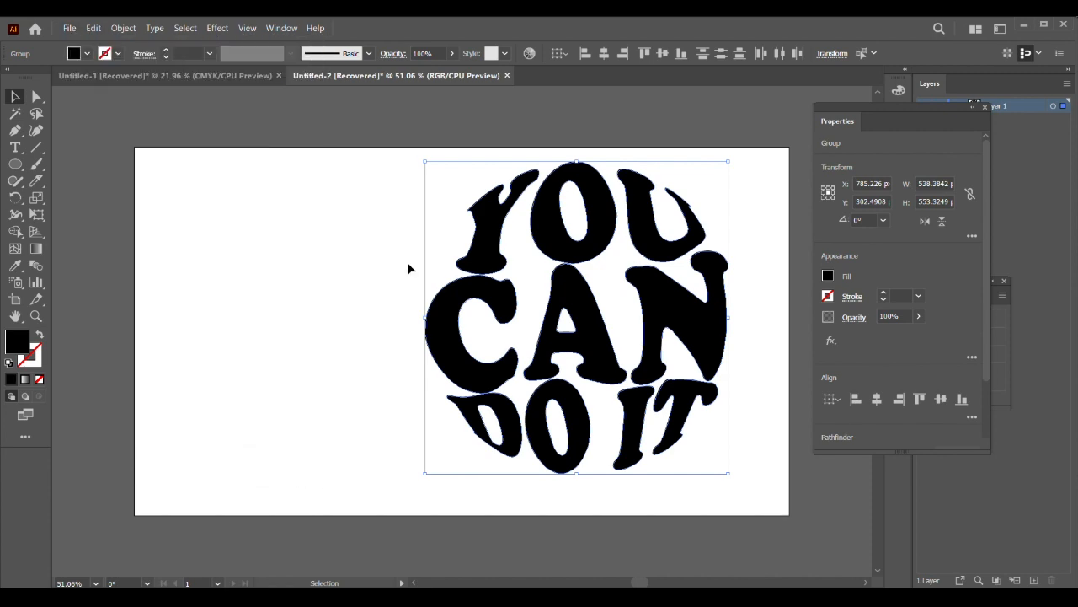
# Step: Group the expanded words YOU, CAN and DO IT into a single object and deselect it
pyautogui.moveTo(366, 181); pyautogui.dragTo(743, 472)
pyautogui.rightClick(604, 283)
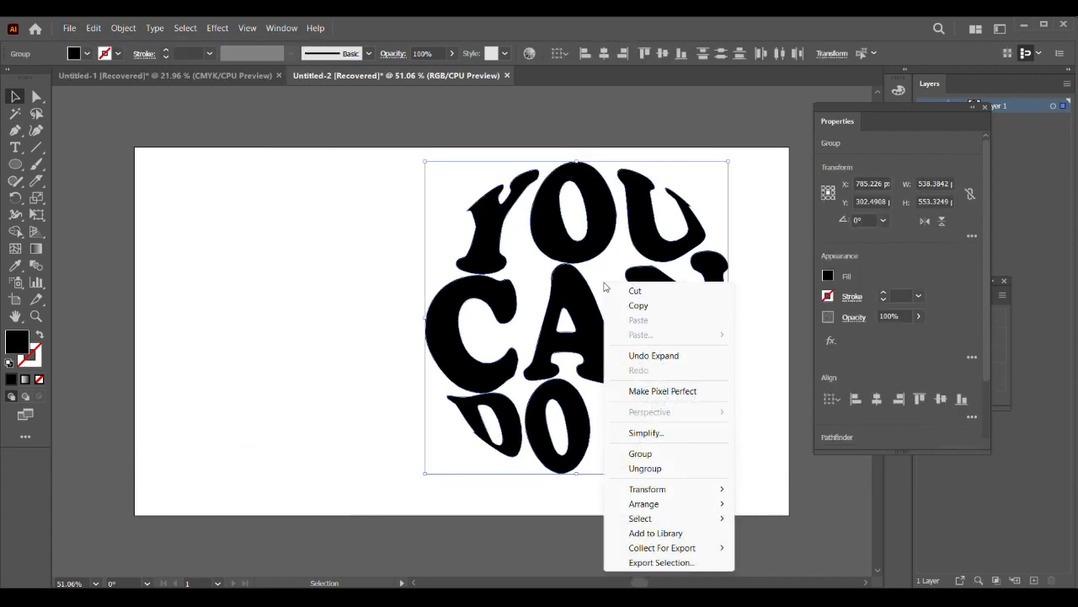
pyautogui.click(637, 355)
pyautogui.rightClick(524, 237)
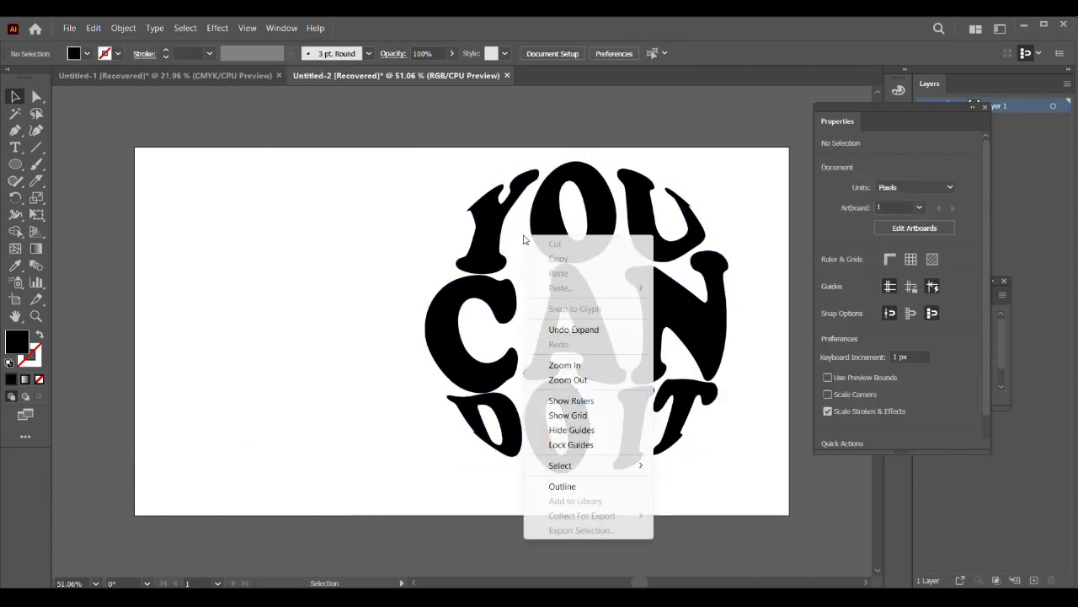
pyautogui.moveTo(376, 201); pyautogui.dragTo(735, 497)
pyautogui.rightClick(519, 297)
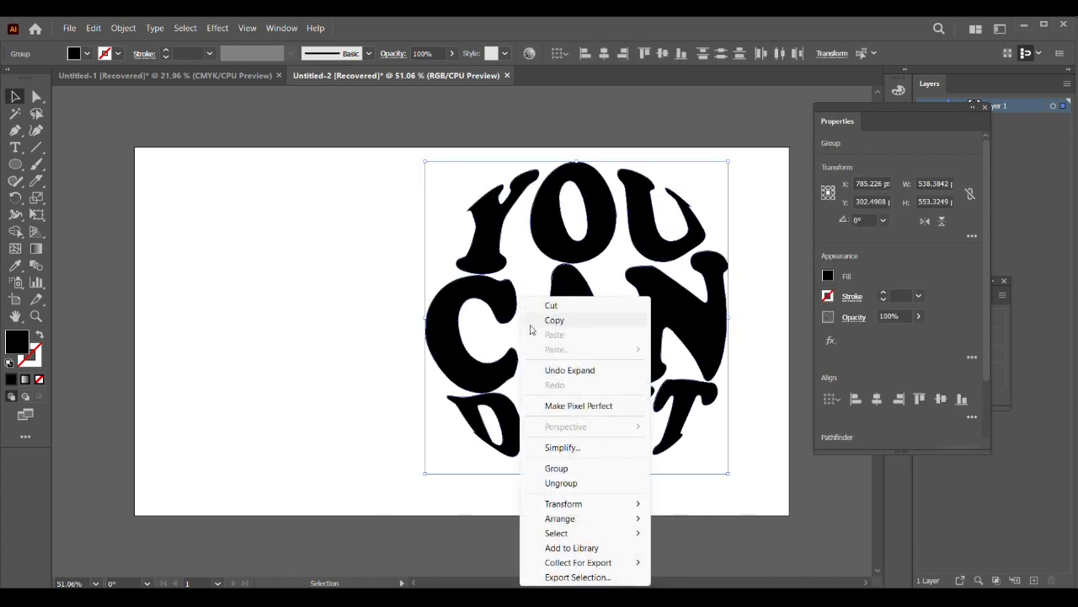
pyautogui.click(556, 468)
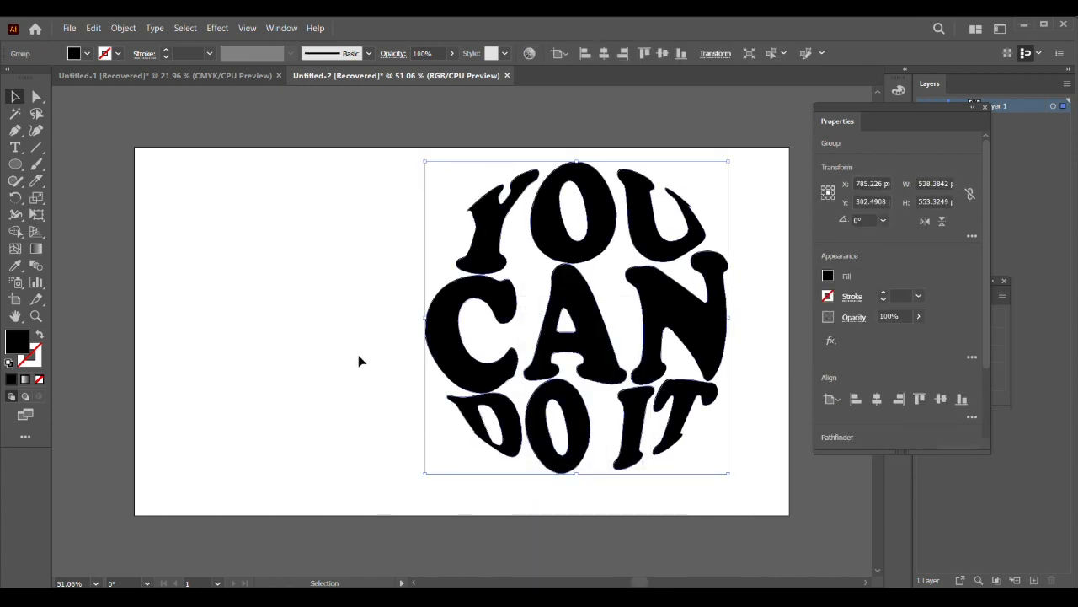
pyautogui.click(54, 220)
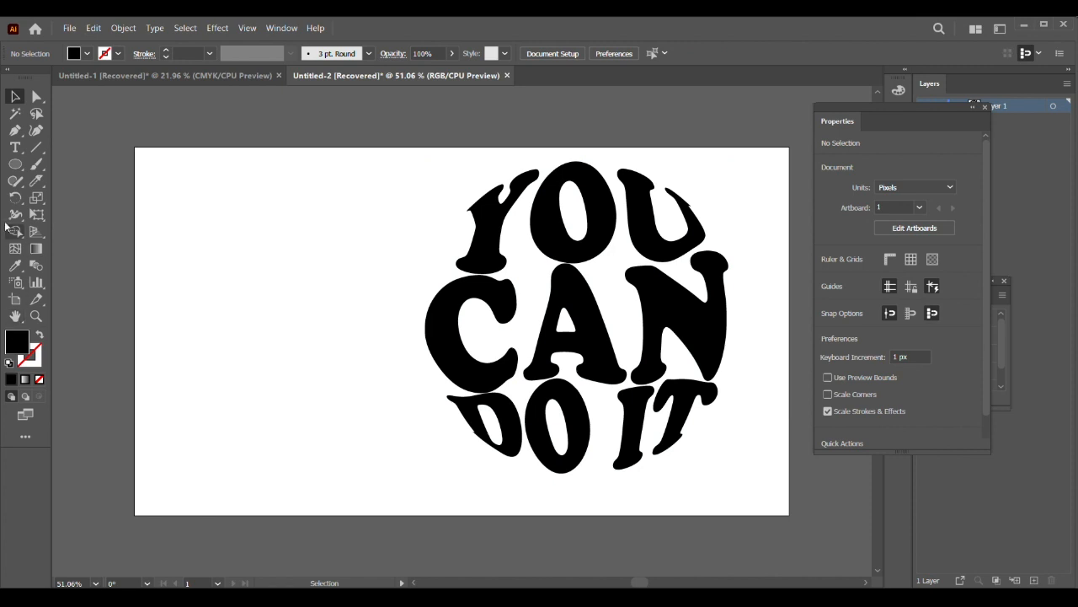
# Step: Draw a 1162 by 654 px rectangle covering the whole artboard
pyautogui.click(26, 169)
pyautogui.click(84, 164)
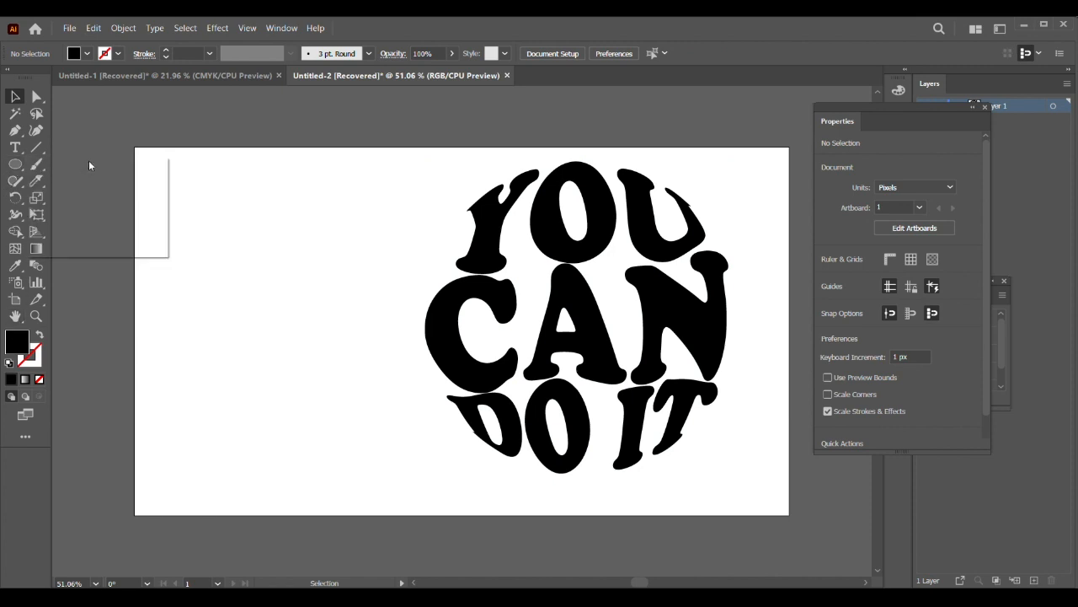
pyautogui.moveTo(135, 148); pyautogui.dragTo(790, 515)
# Step: Fill the artboard-sized rectangle with light yellow, hex fff6a6
pyautogui.click(84, 54)
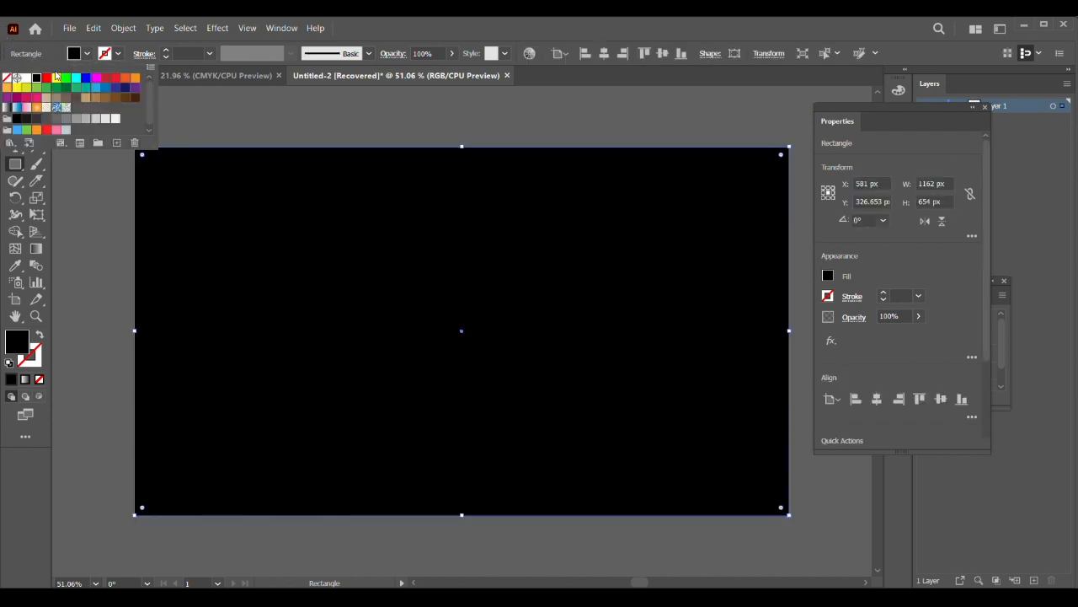
pyautogui.click(16, 89)
pyautogui.click(371, 28)
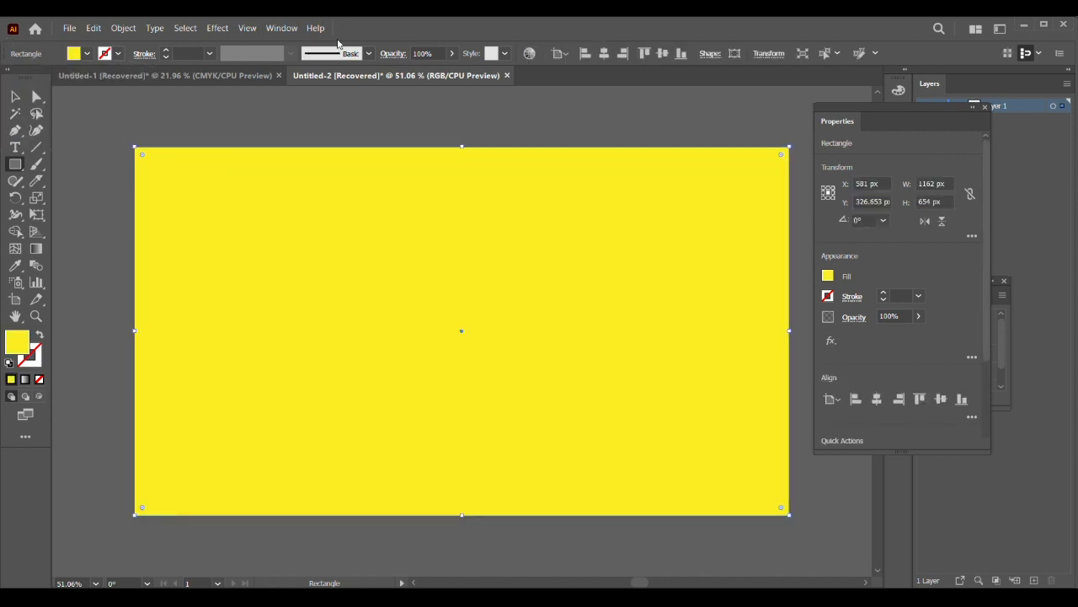
pyautogui.doubleClick(17, 341)
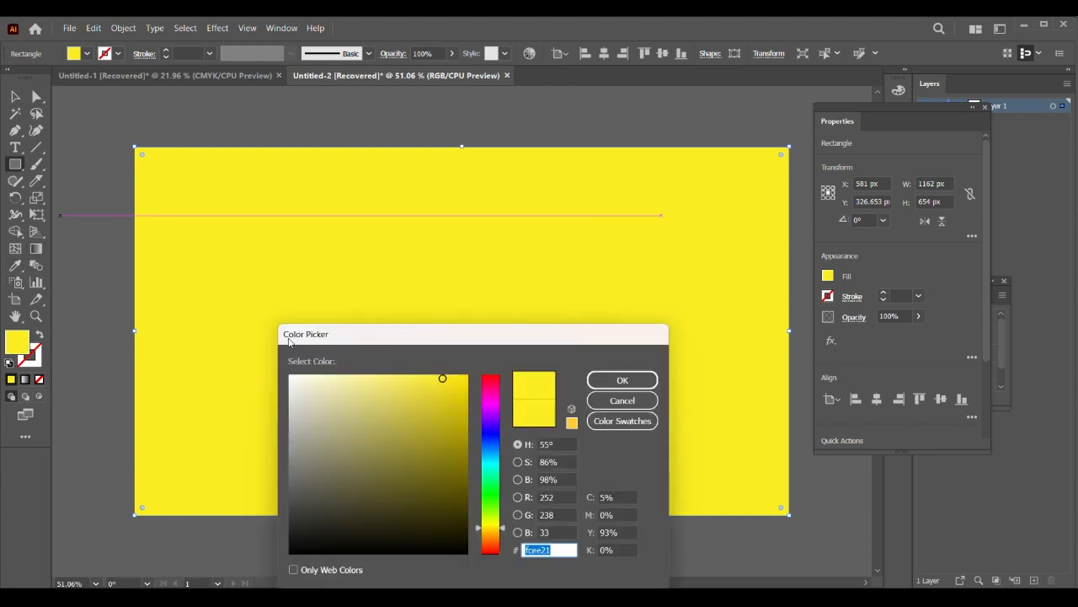
pyautogui.moveTo(394, 390); pyautogui.dragTo(351, 362)
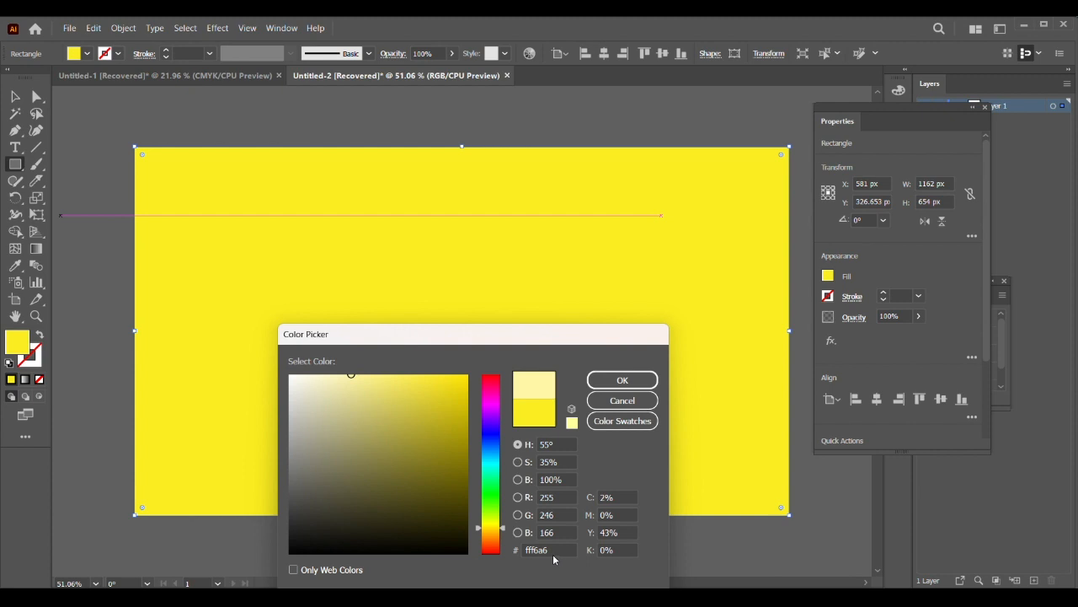
pyautogui.moveTo(553, 550); pyautogui.dragTo(514, 549)
pyautogui.click(625, 383)
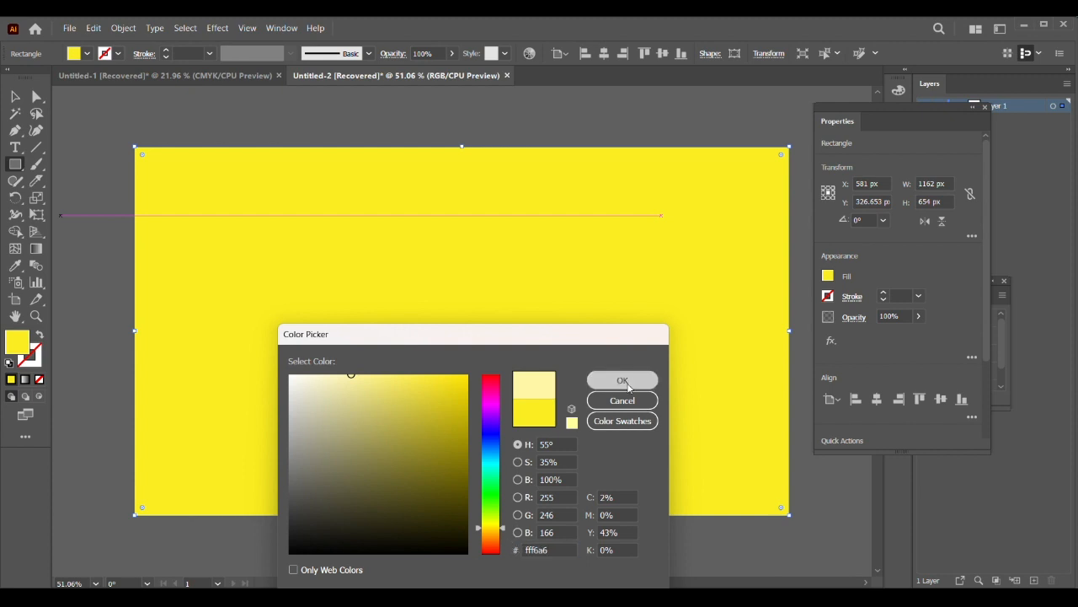
# Step: Send the light yellow rectangle to the back, behind the circular text, and clear the selection
pyautogui.click(12, 98)
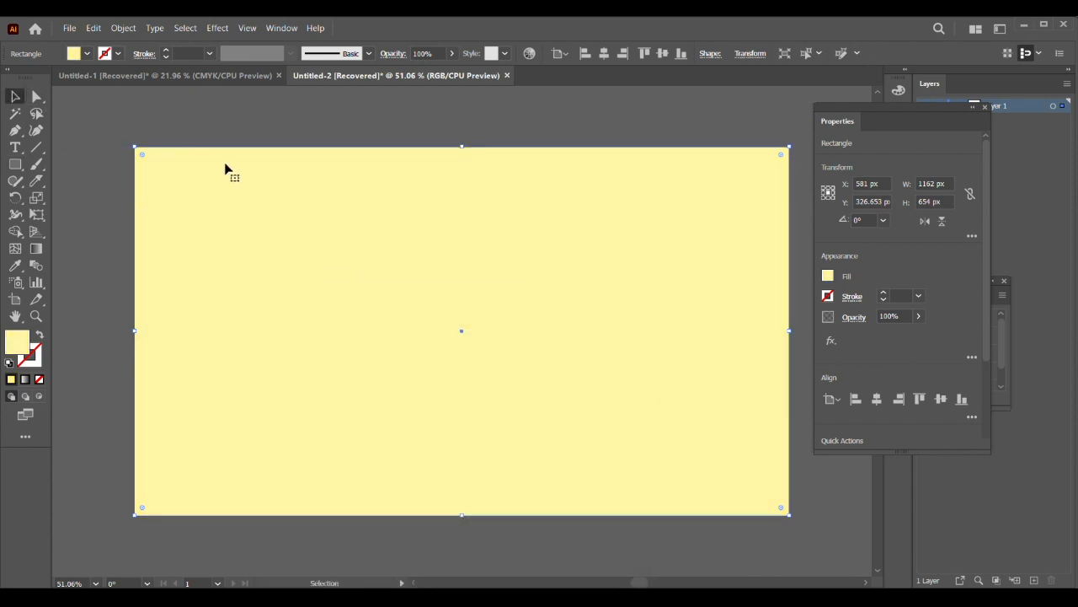
pyautogui.rightClick(217, 170)
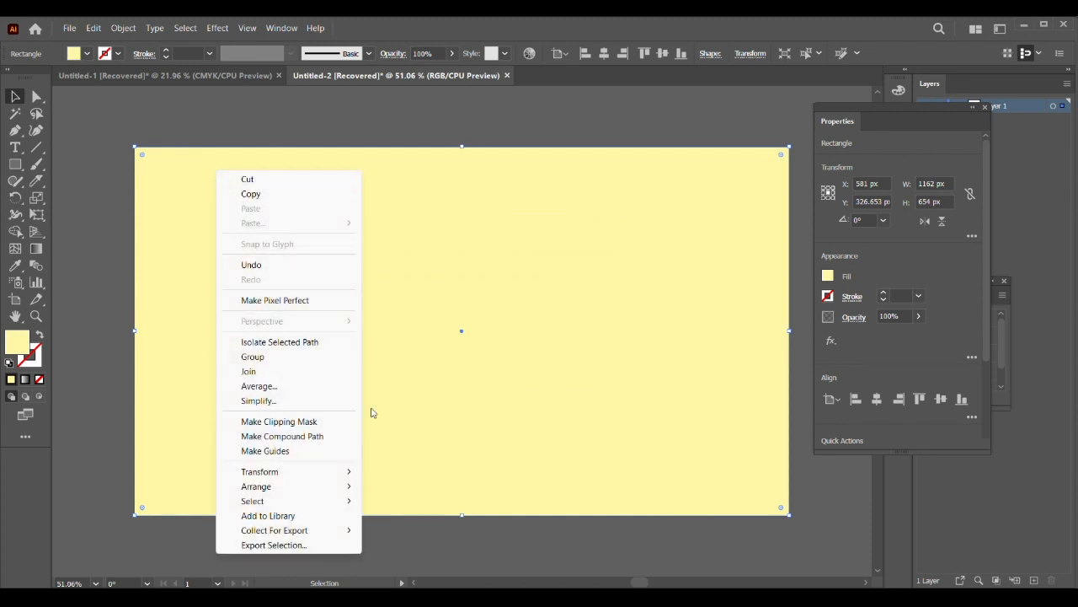
pyautogui.moveTo(337, 489)
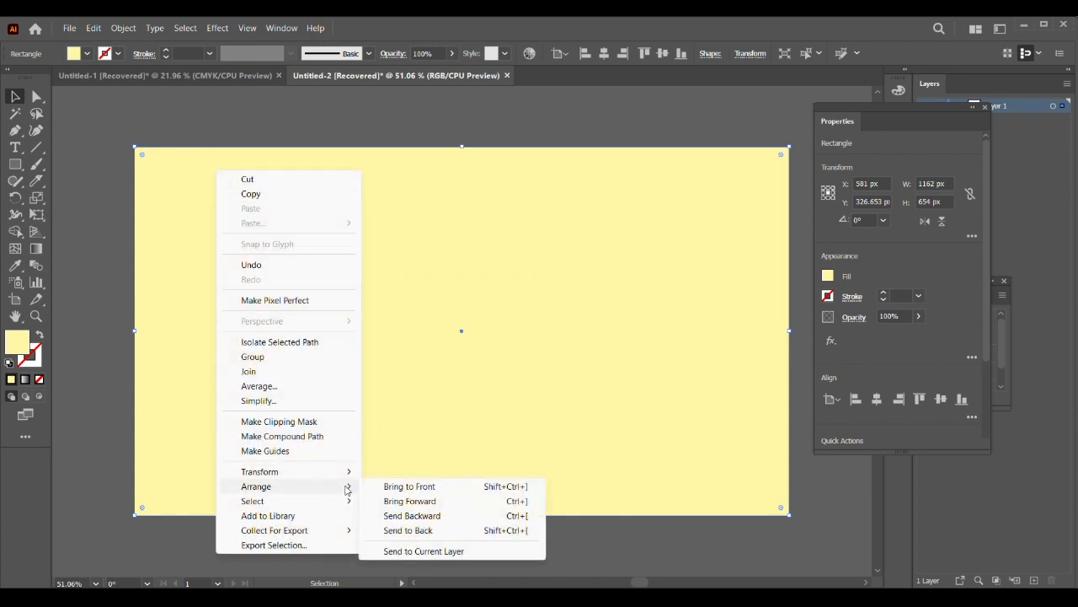
pyautogui.click(445, 530)
pyautogui.rightClick(227, 244)
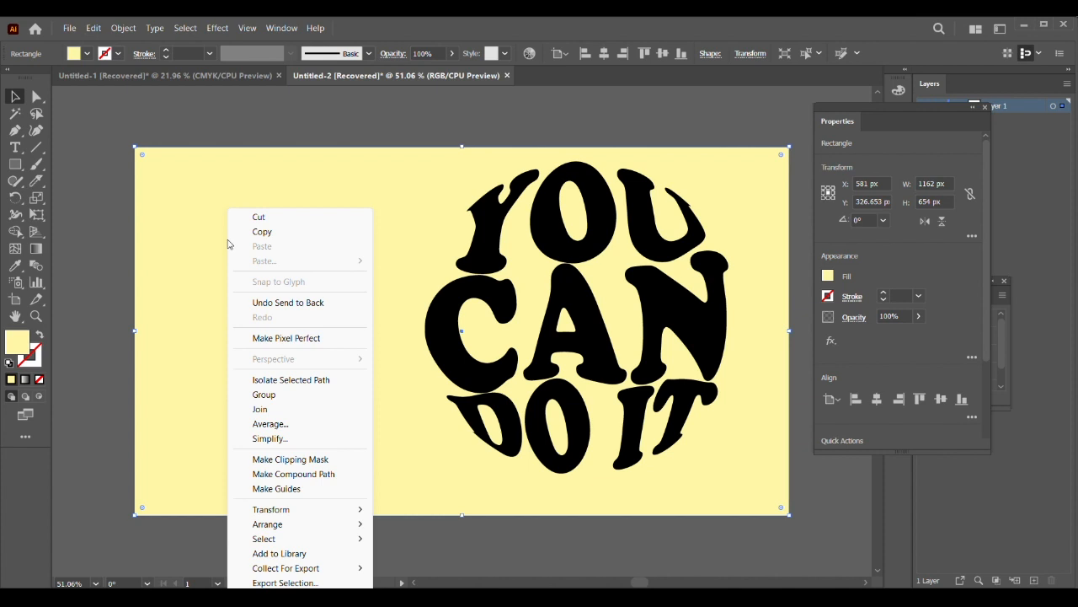
pyautogui.click(209, 217)
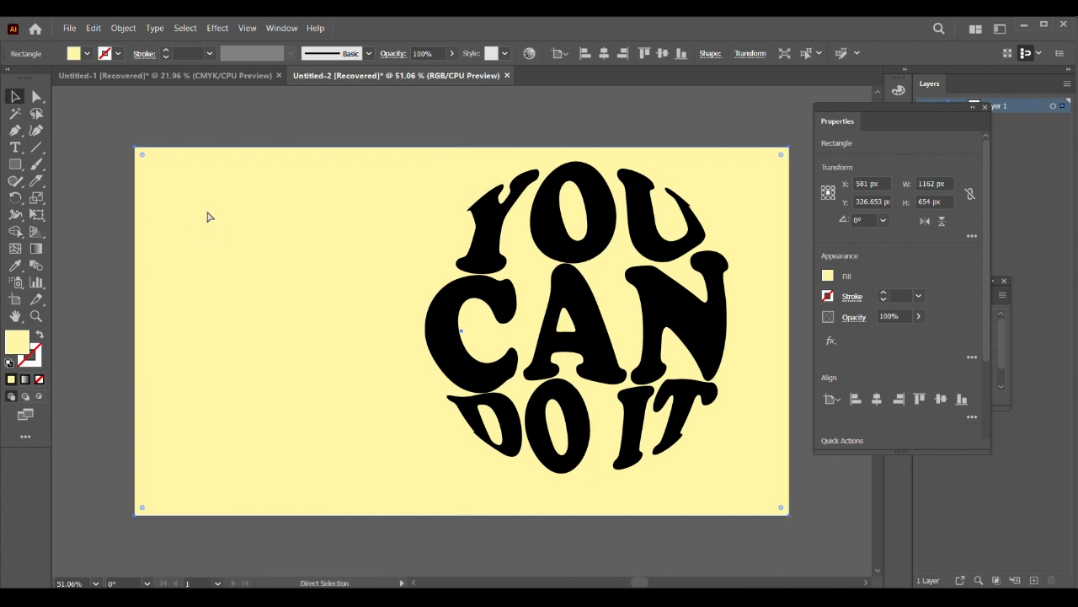
pyautogui.hotkey('ctrl', 'shift', 'a')
# Step: Move the circular text group to about the artboard's centre and fill it with the bright pink swatch
pyautogui.moveTo(363, 221); pyautogui.dragTo(744, 472)
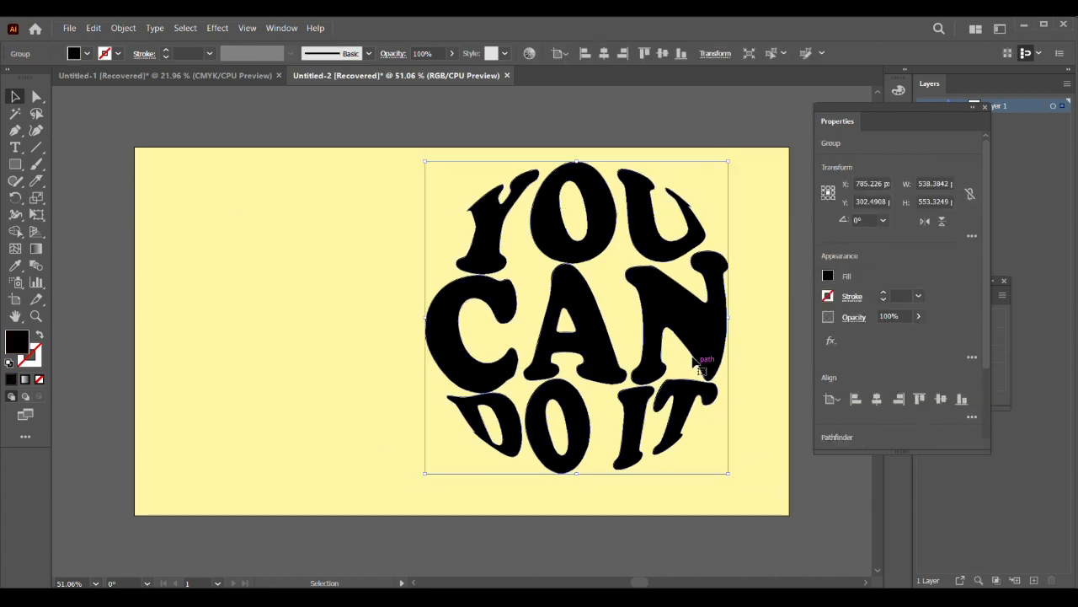
pyautogui.moveTo(661, 358); pyautogui.dragTo(508, 358)
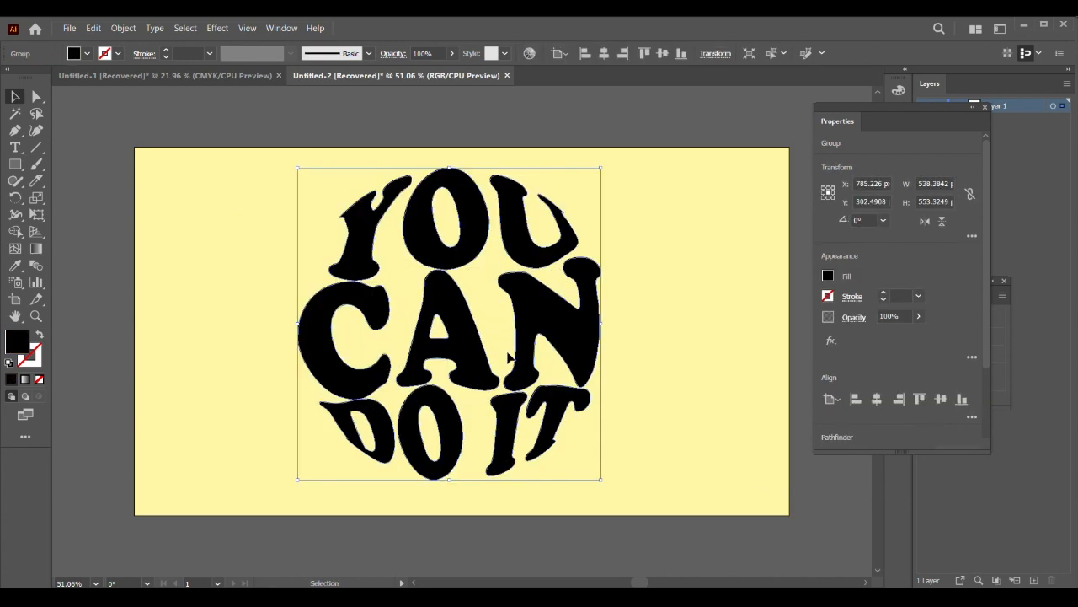
pyautogui.click(87, 56)
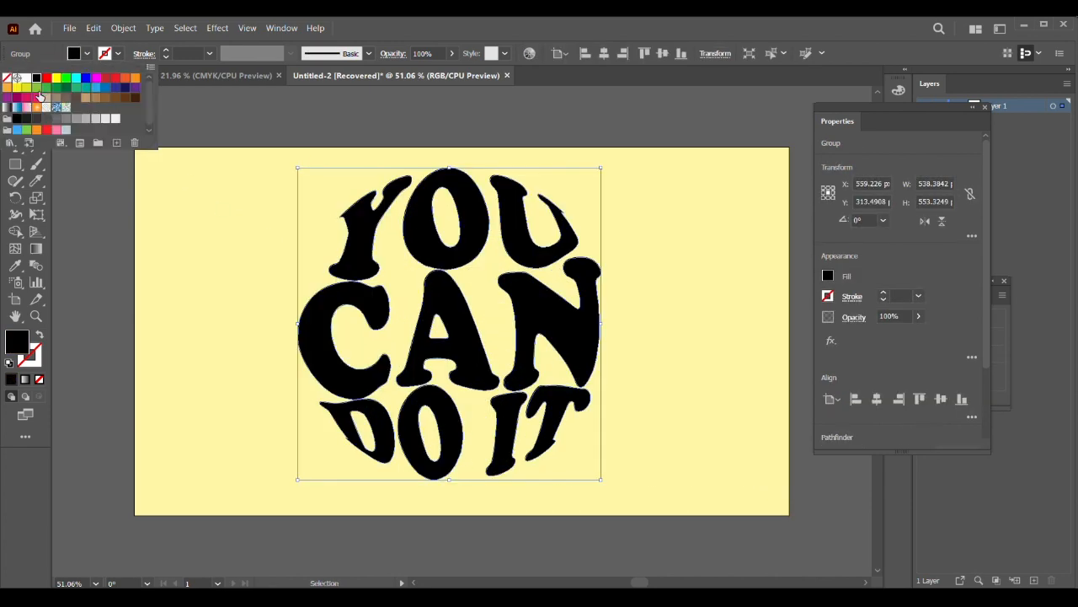
pyautogui.click(36, 99)
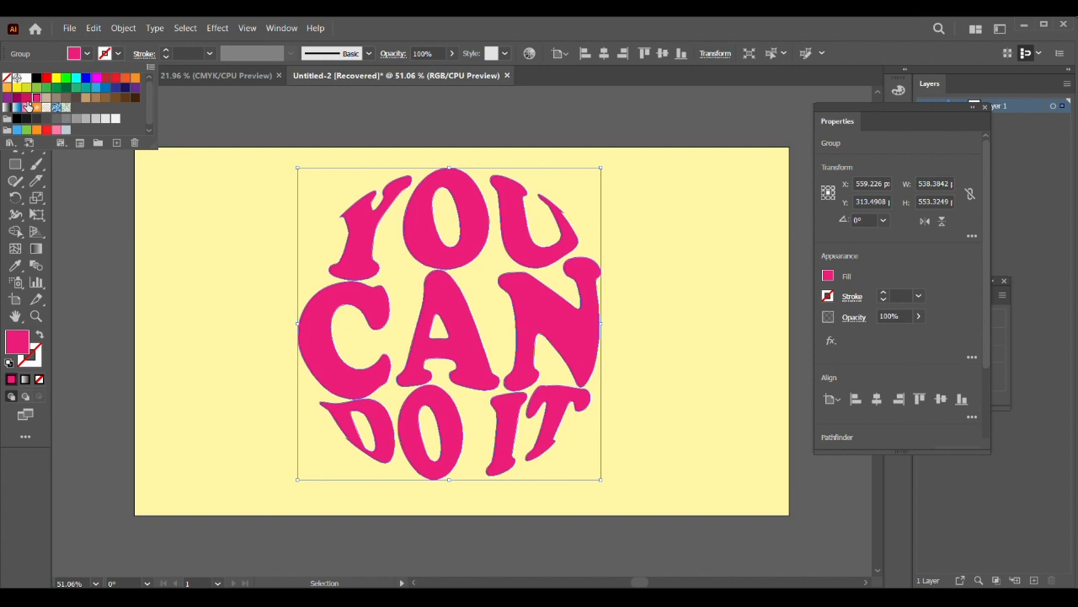
pyautogui.click(274, 316)
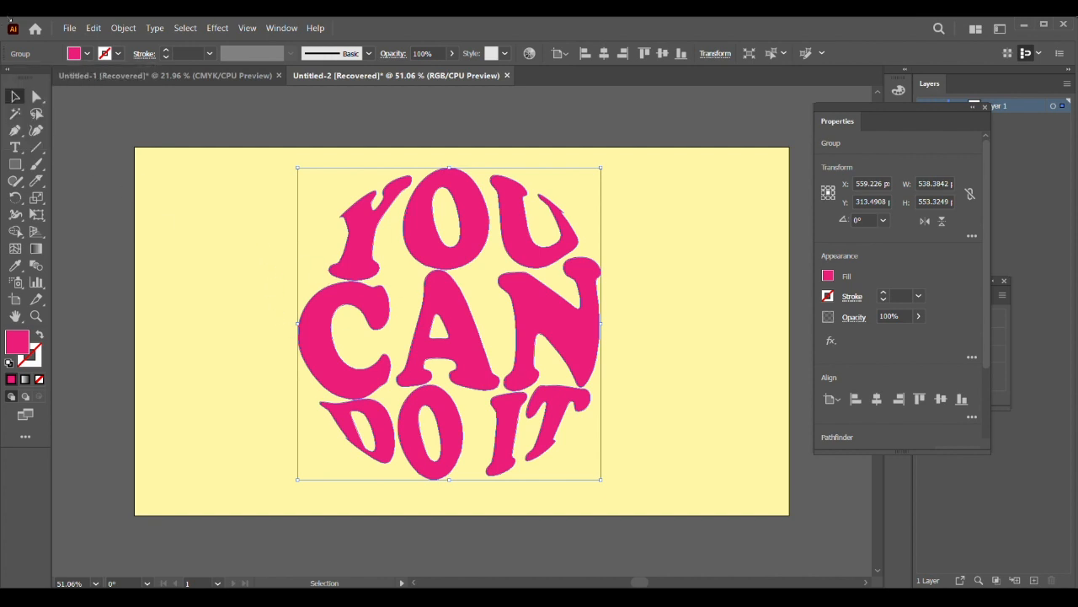
# Step: Paste a copy of the pink text behind the original and scale it down around its centre to about 262 by 270 px
pyautogui.click(94, 29)
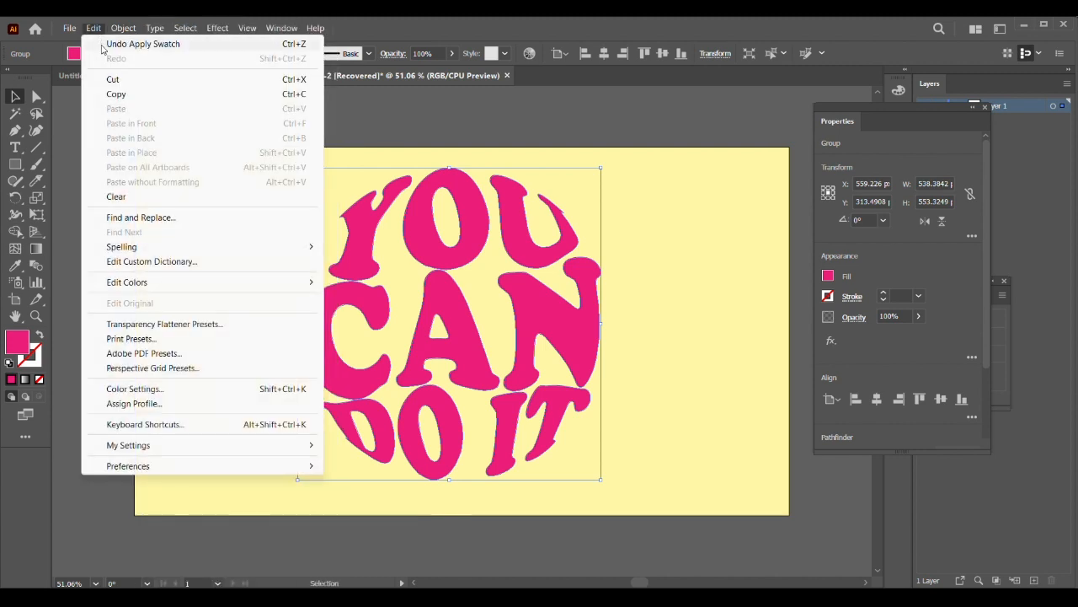
pyautogui.click(117, 93)
pyautogui.click(95, 29)
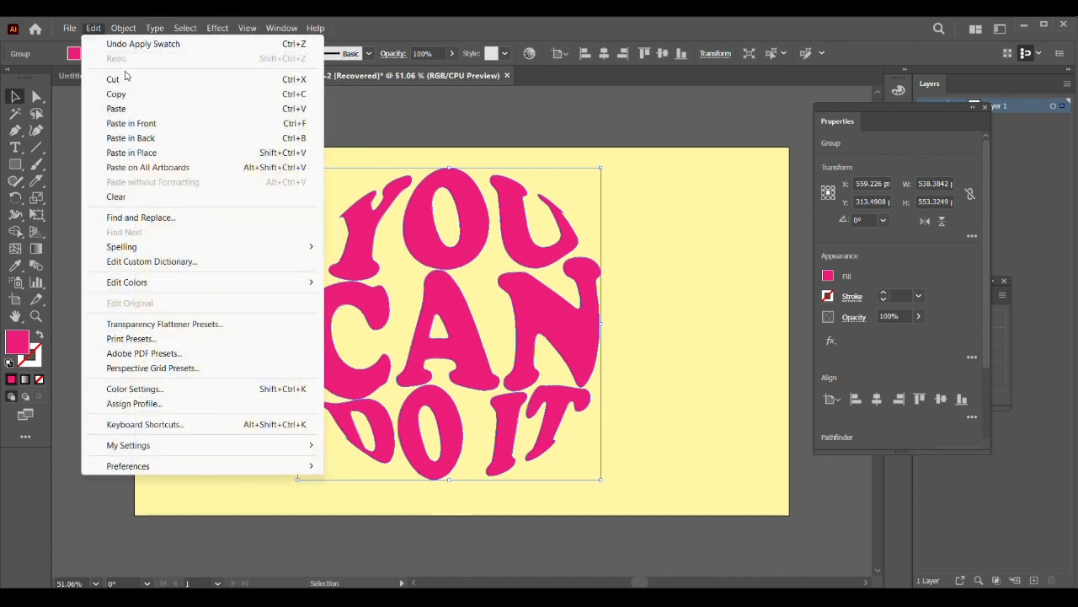
pyautogui.click(162, 138)
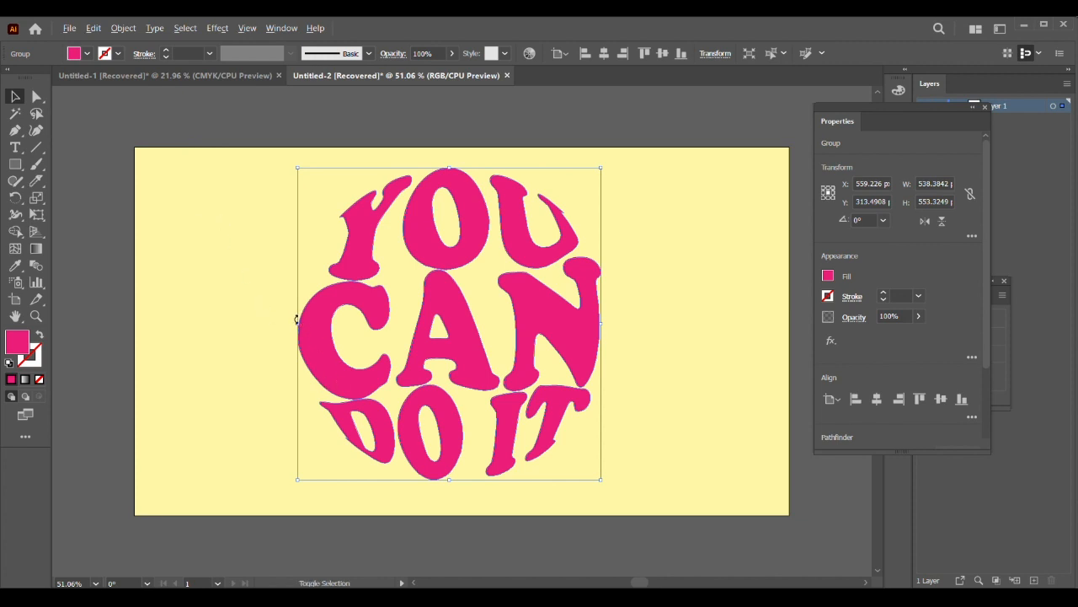
pyautogui.moveTo(297, 324); pyautogui.dragTo(376, 325)
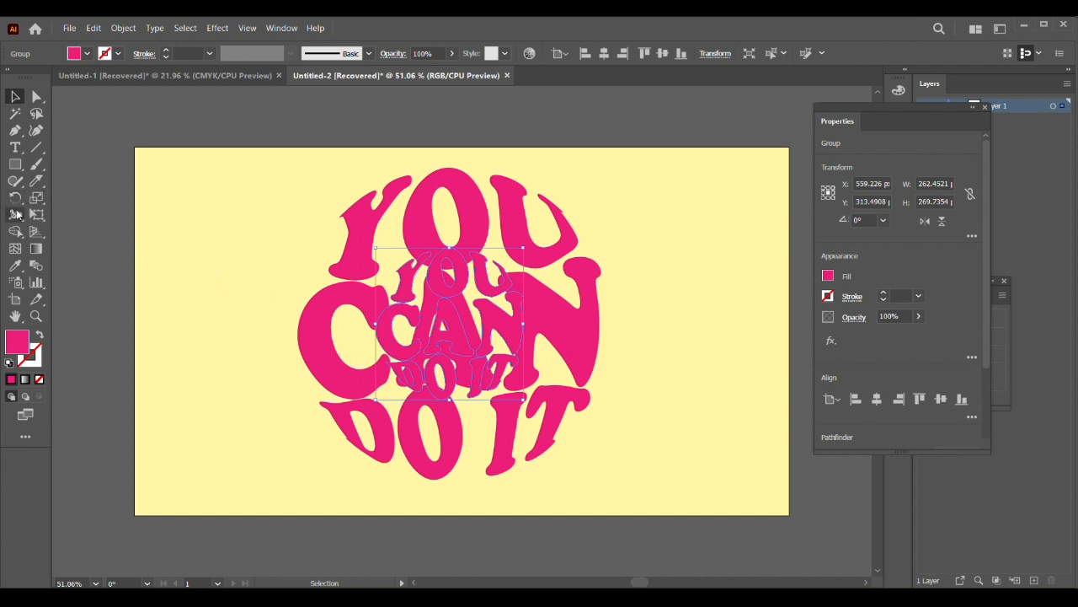
# Step: Recolour the small text copy with the background's light yellow using the Eyedropper
pyautogui.click(14, 267)
pyautogui.click(219, 205)
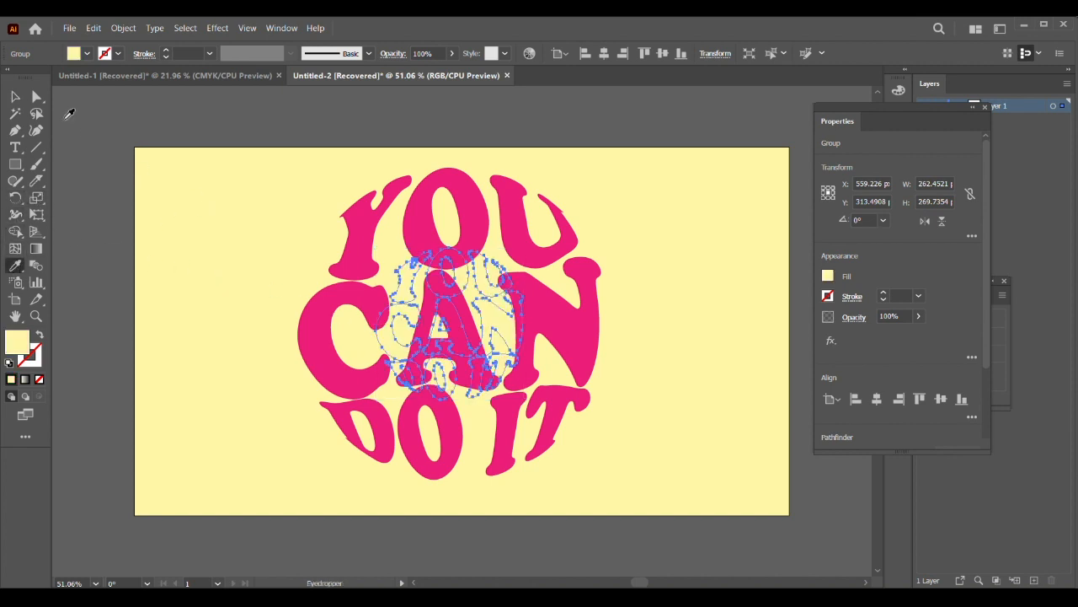
pyautogui.click(14, 96)
# Step: Select the large pink text together with the small yellow copy and make a blend between them
pyautogui.moveTo(257, 180); pyautogui.dragTo(623, 466)
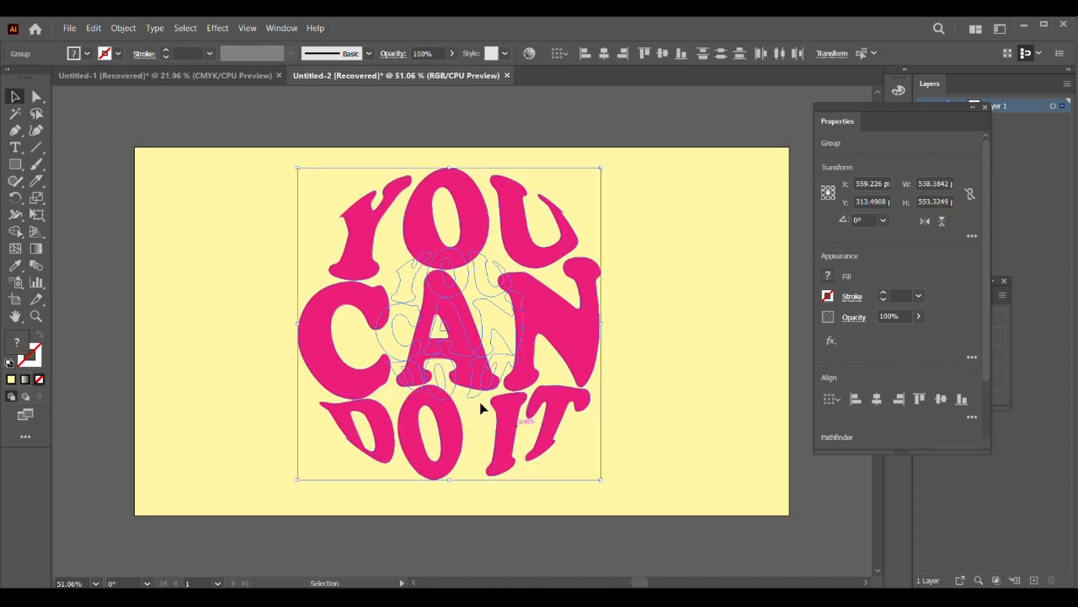
pyautogui.click(123, 28)
pyautogui.moveTo(325, 419)
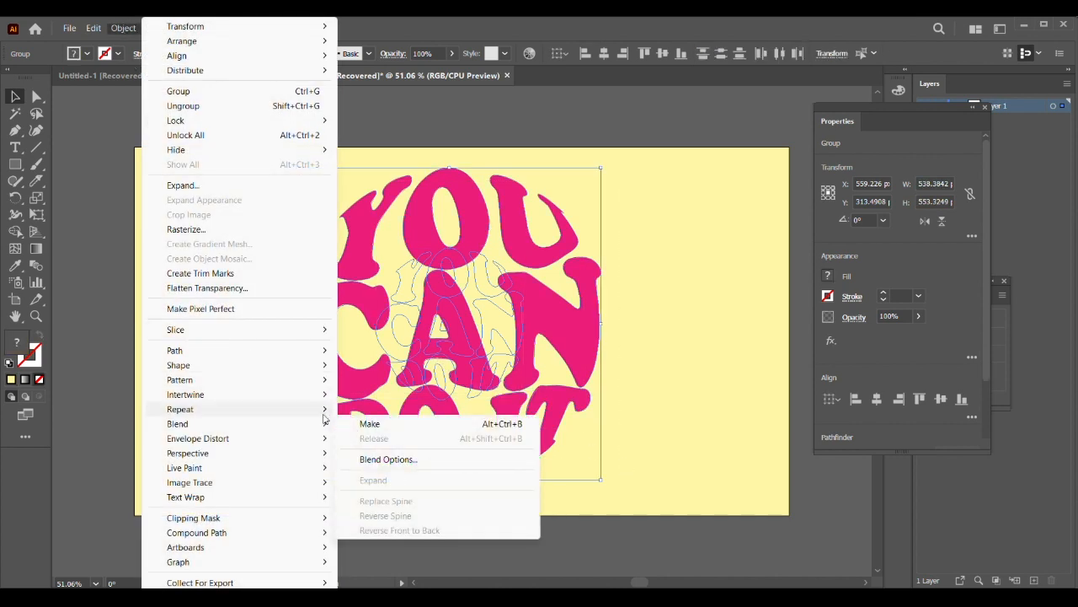
pyautogui.click(381, 426)
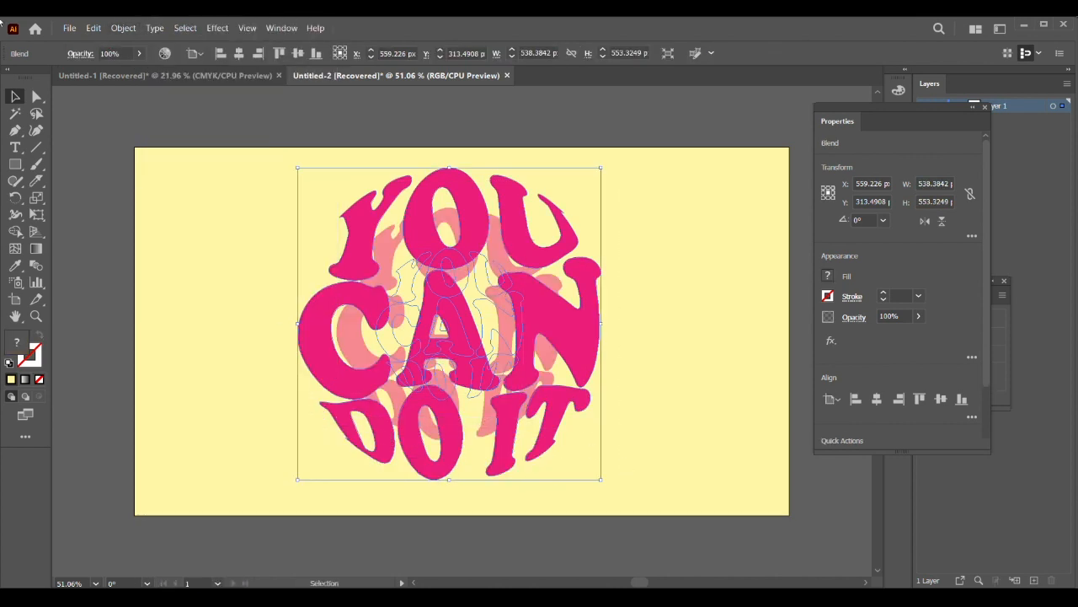
# Step: Set the blend spacing to Specified Steps, raise the step count for a smooth pink-to-yellow transition, and deselect the blend
pyautogui.doubleClick(36, 266)
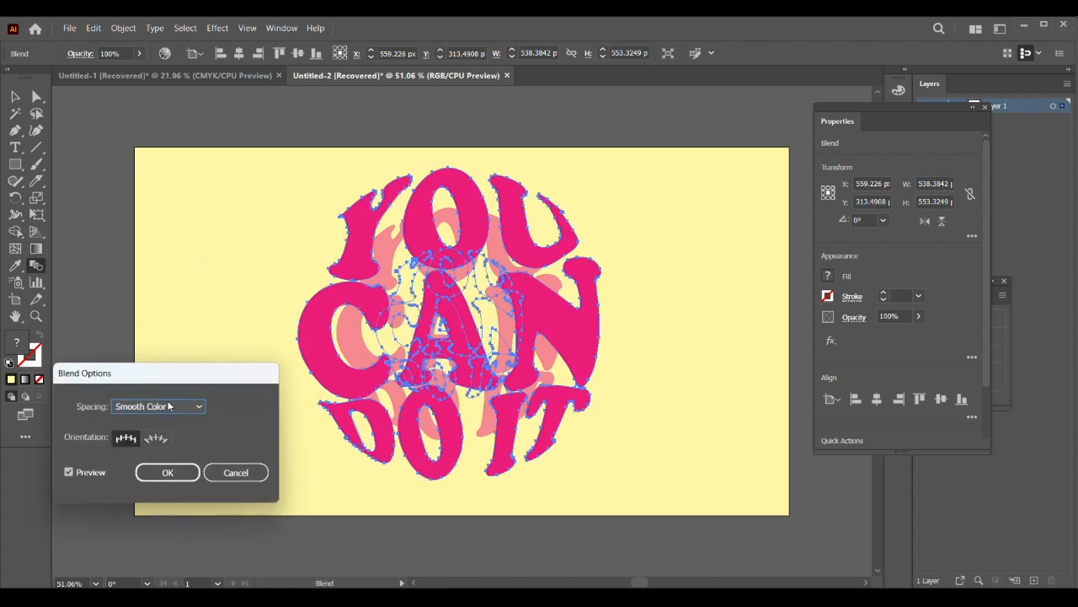
pyautogui.click(170, 406)
pyautogui.click(186, 432)
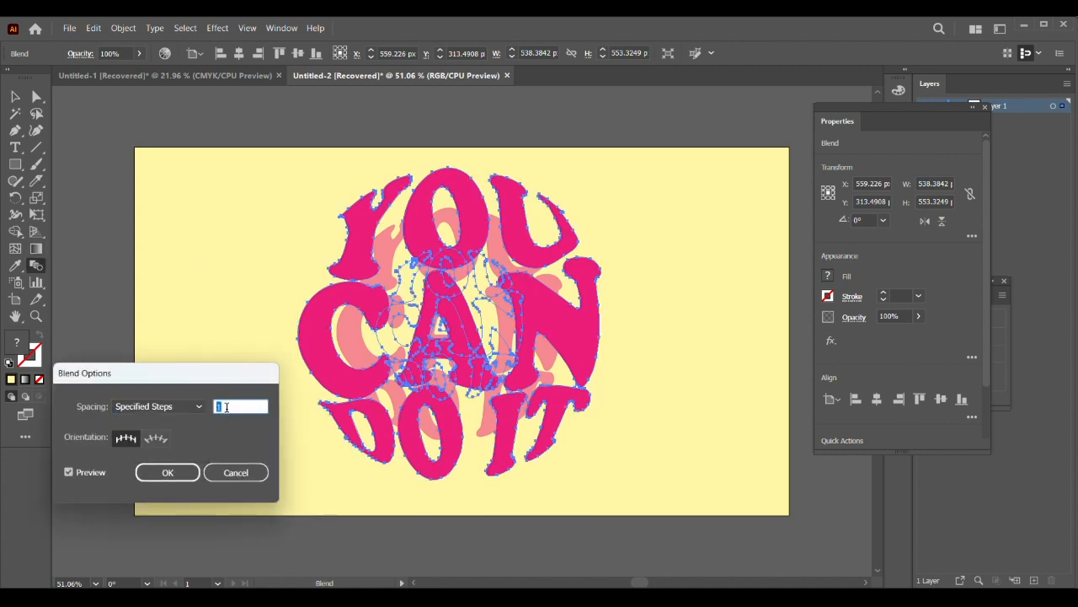
pyautogui.scroll(16, 226, 407)
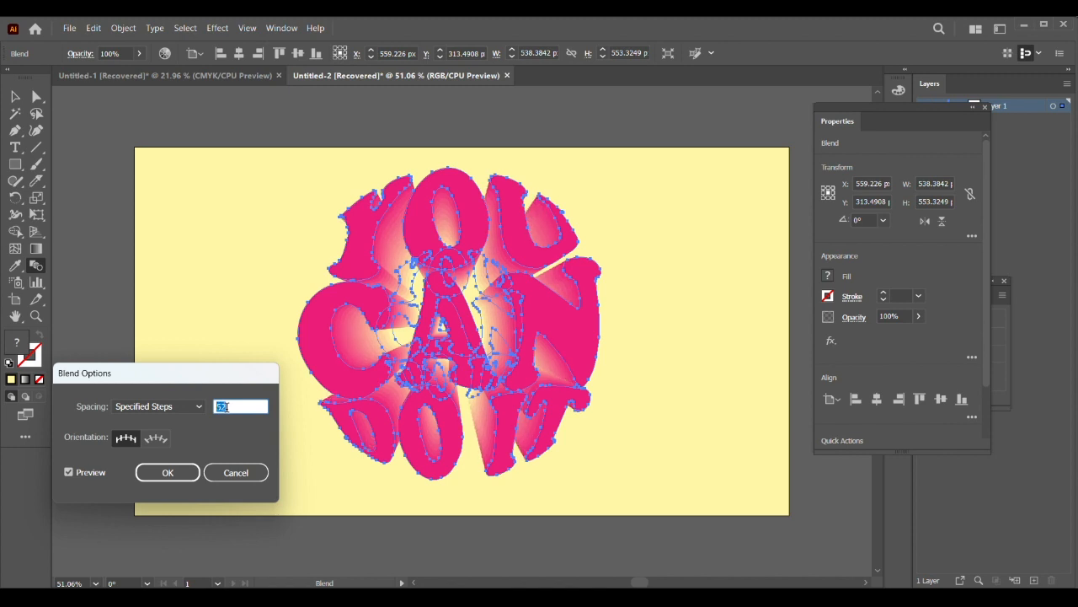
pyautogui.scroll(3, 226, 407)
pyautogui.click(168, 472)
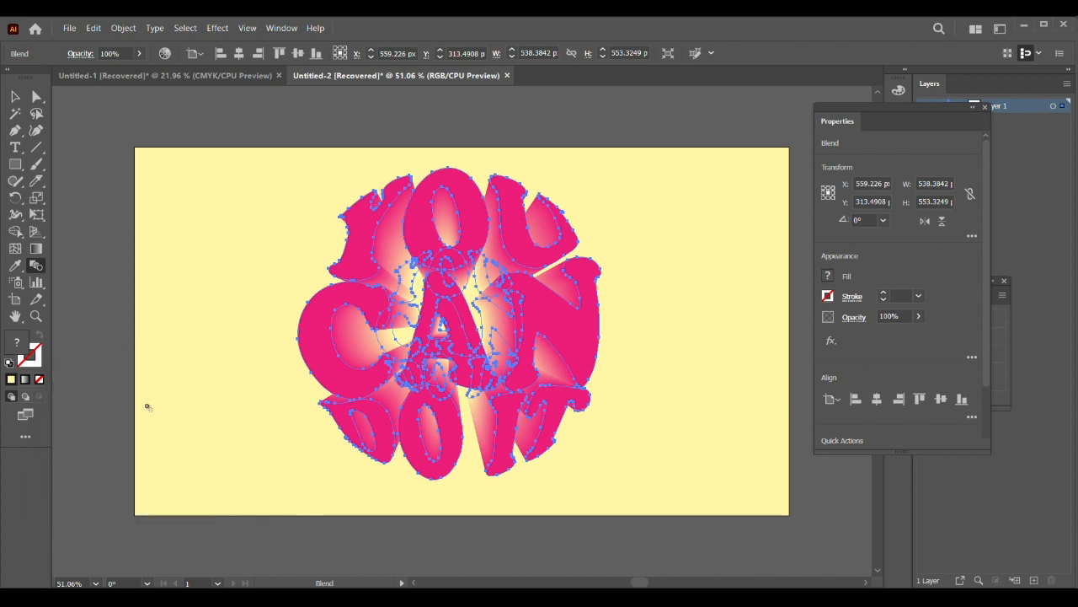
pyautogui.click(15, 96)
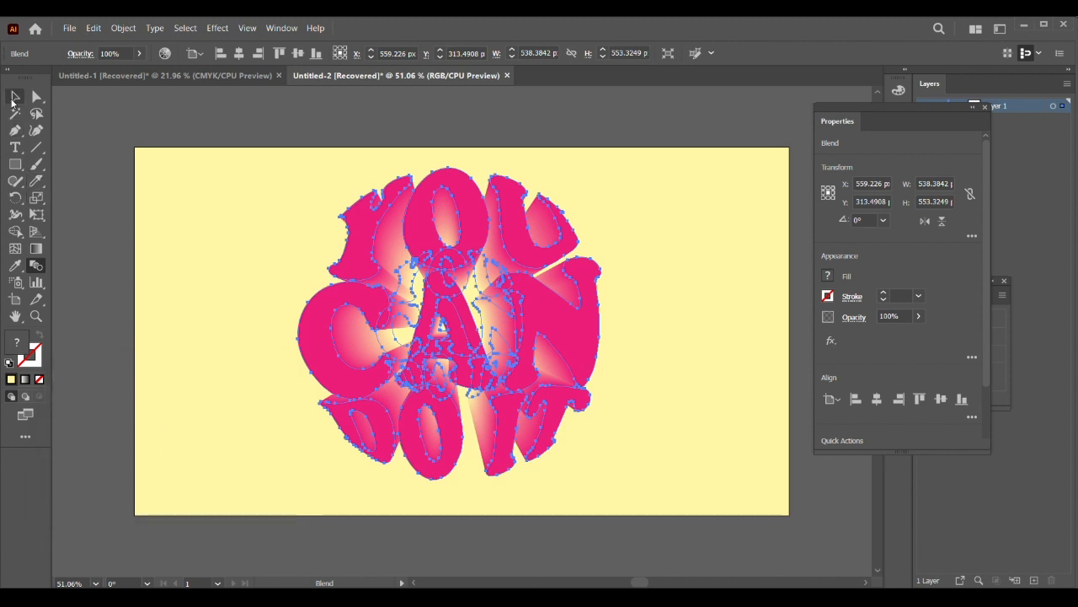
pyautogui.click(221, 288)
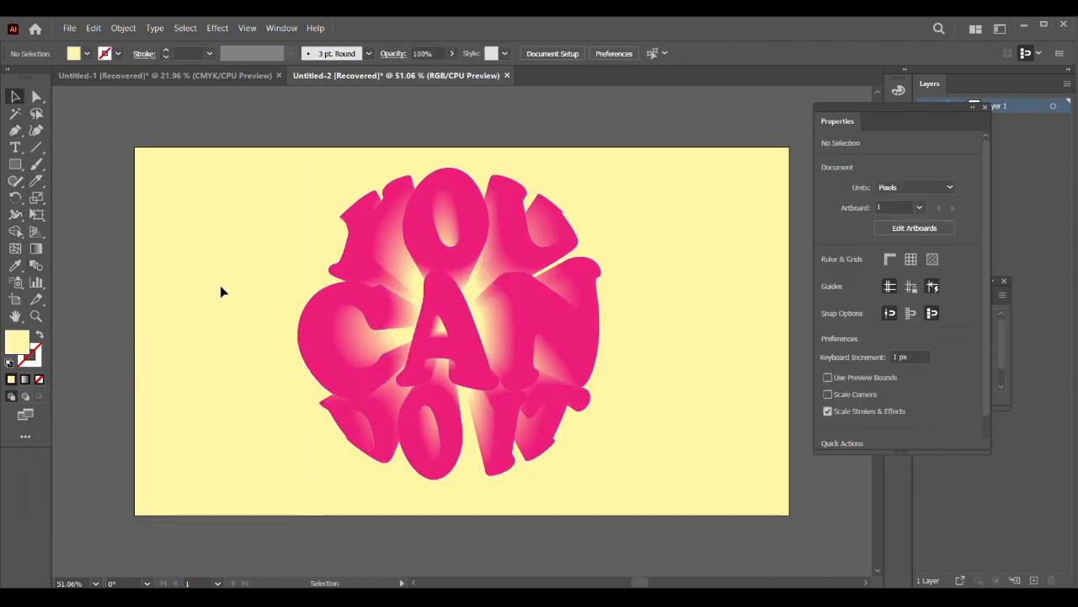
# Step: Paste a copy of the pink text in front of the blend and give it no fill and a white stroke
pyautogui.click(94, 27)
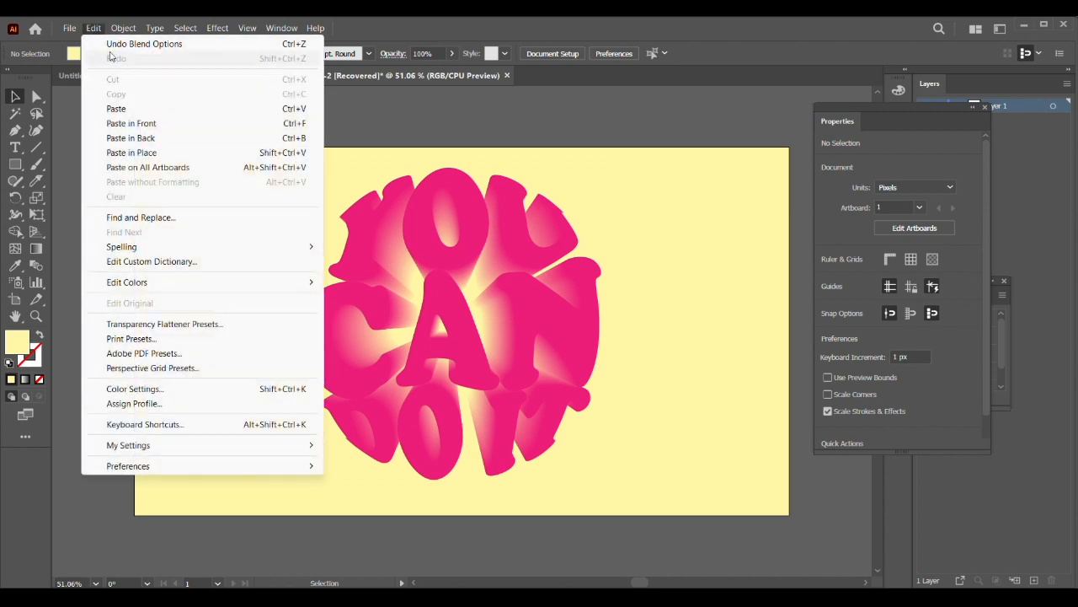
pyautogui.click(142, 123)
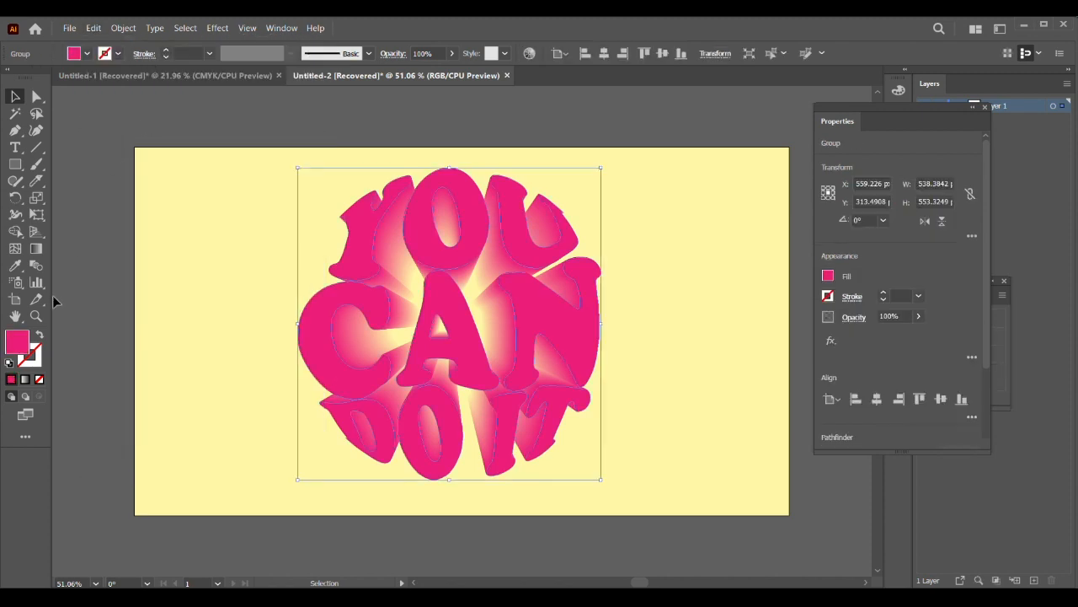
pyautogui.click(39, 336)
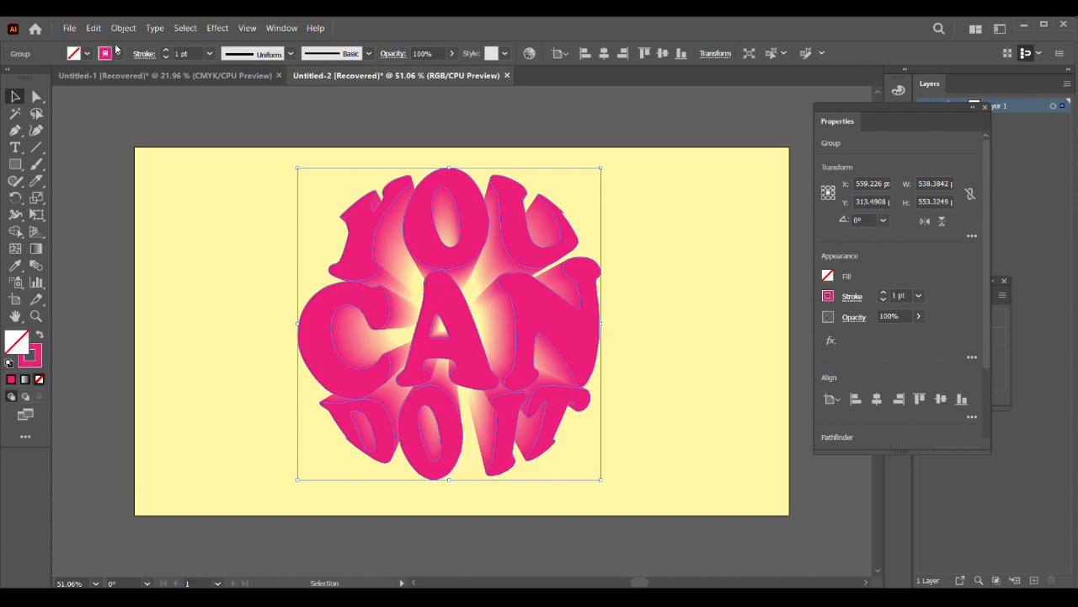
pyautogui.click(77, 56)
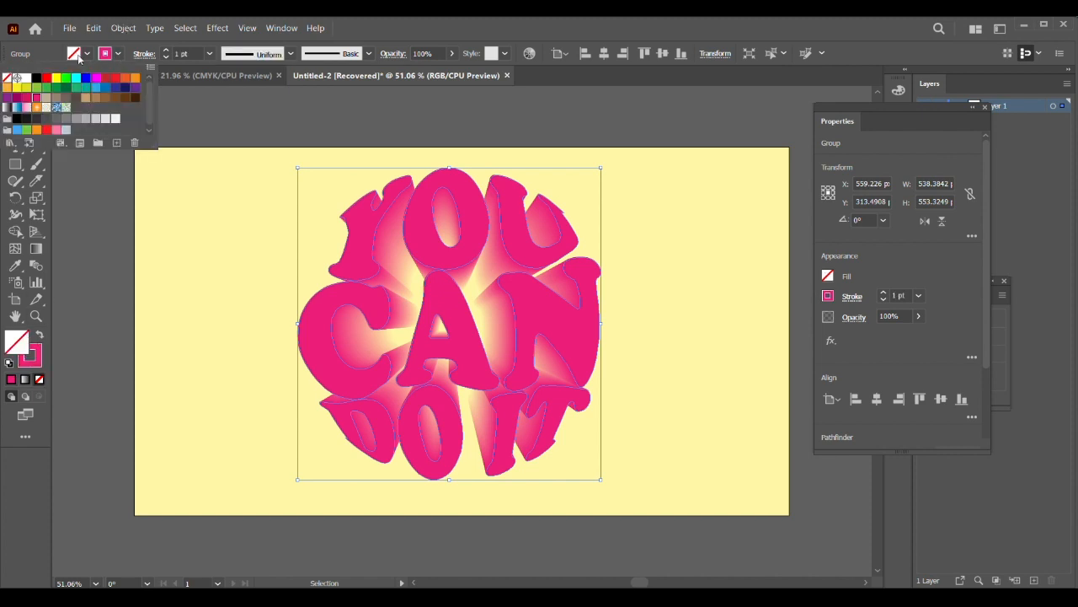
pyautogui.click(27, 78)
# Step: Set the white outline's stroke weight to 3 pt and clear the selection
pyautogui.click(172, 60)
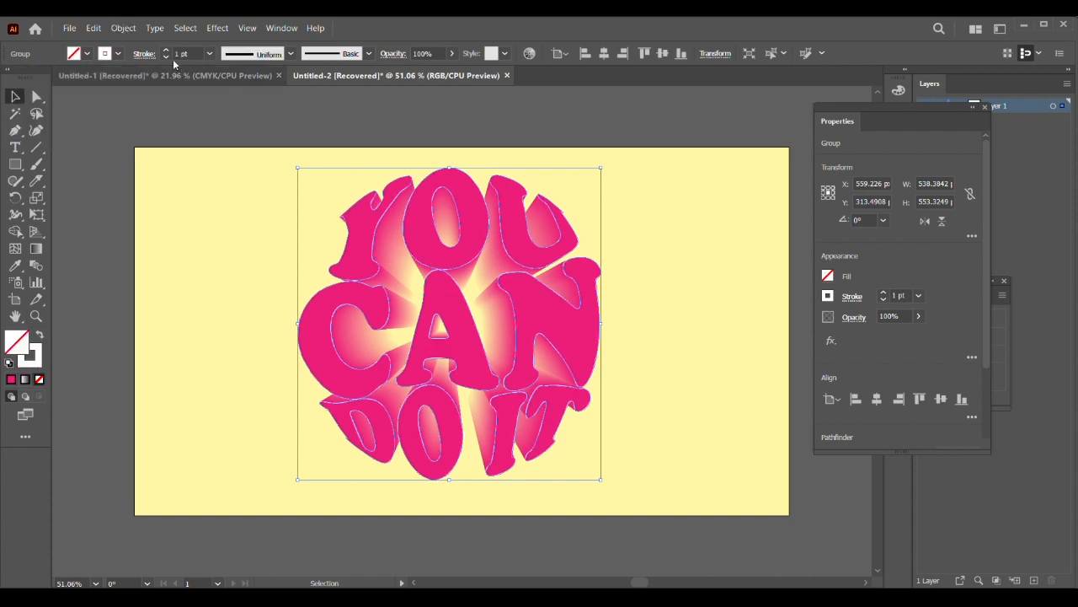
pyautogui.click(166, 50)
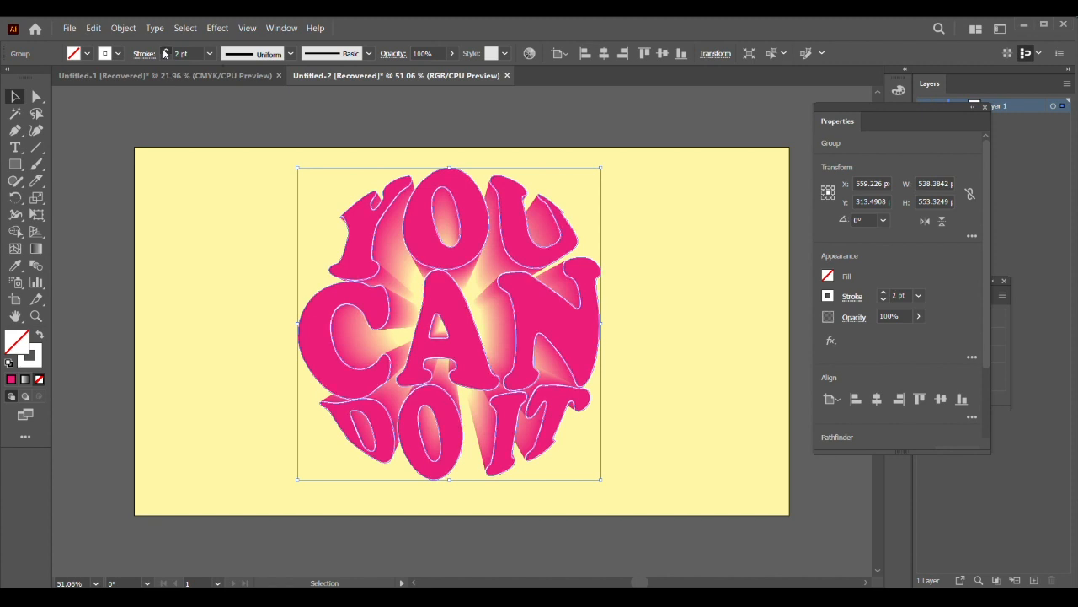
pyautogui.click(165, 50)
pyautogui.click(681, 296)
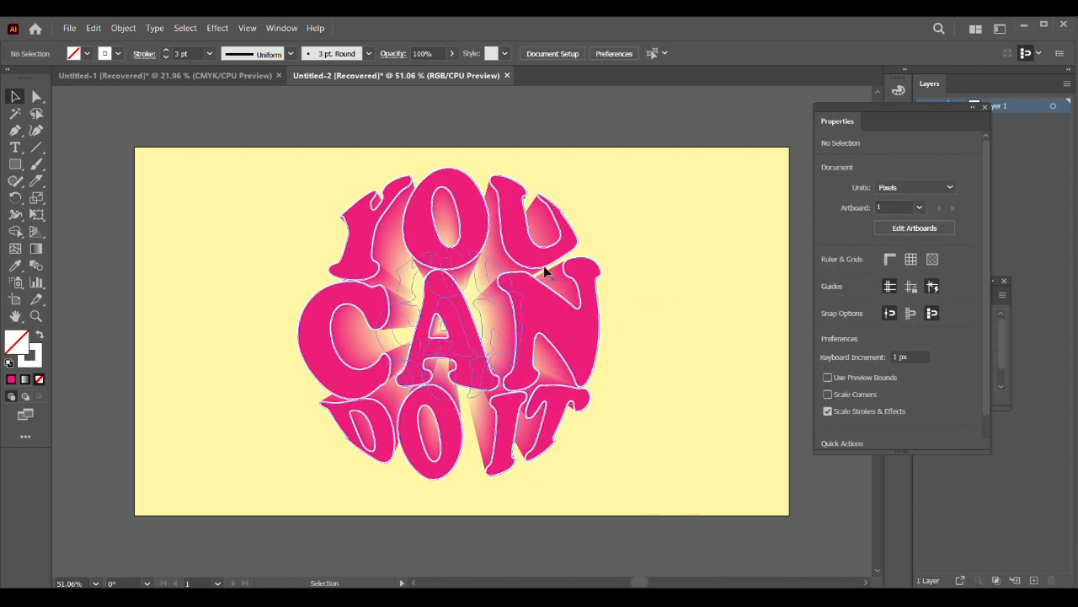
# Step: Offset the white outline group 2 px up and about 4 px left of the pink text, and deselect it
pyautogui.click(486, 236)
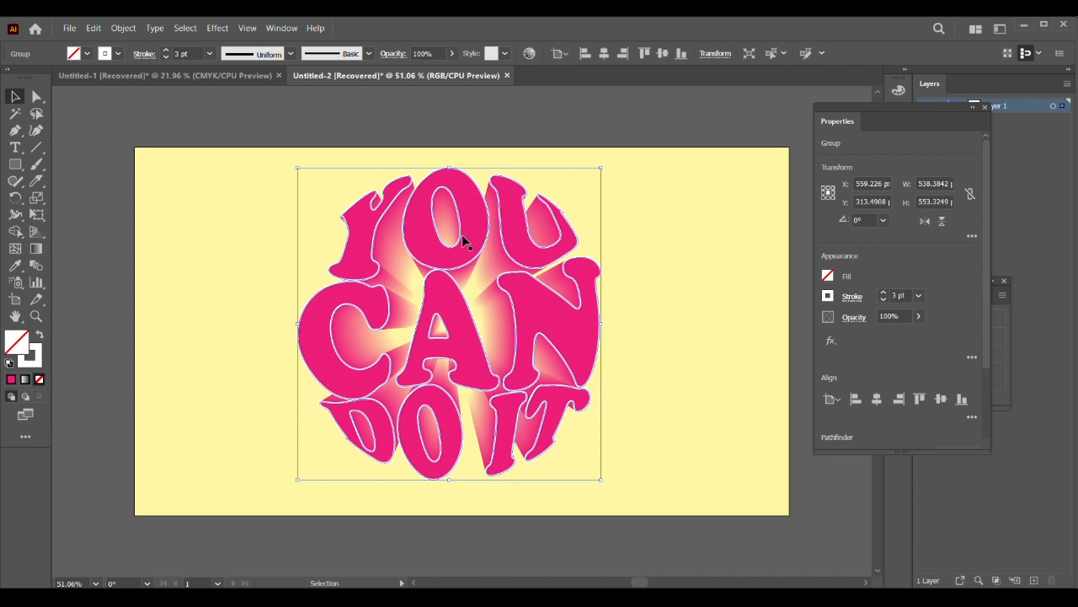
pyautogui.press('Up')
pyautogui.press('Up')
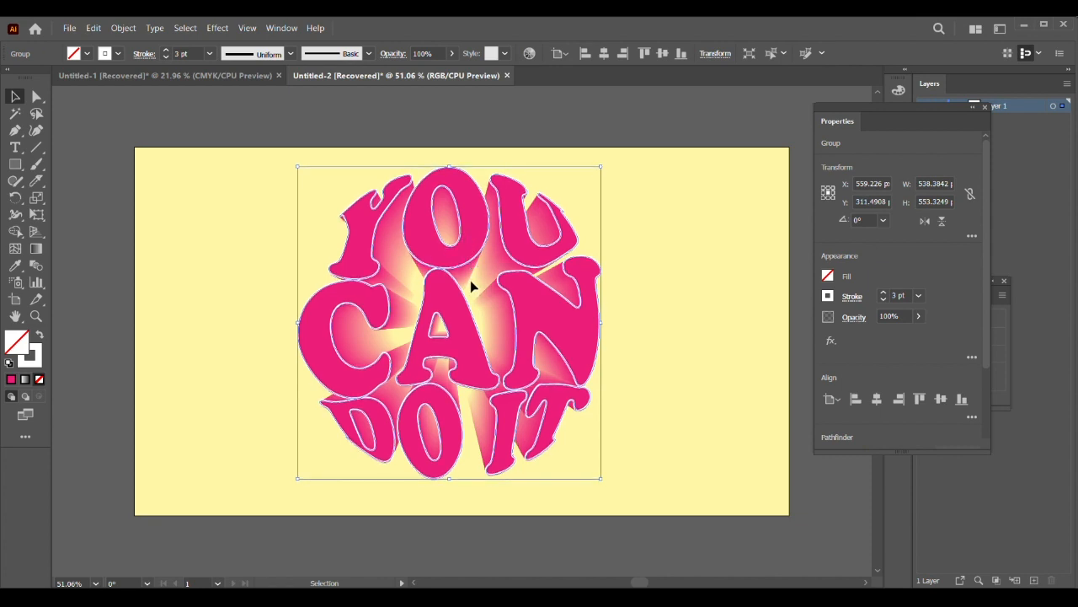
pyautogui.press('Left')
pyautogui.press('Left')
pyautogui.press('Left')
pyautogui.press('Left')
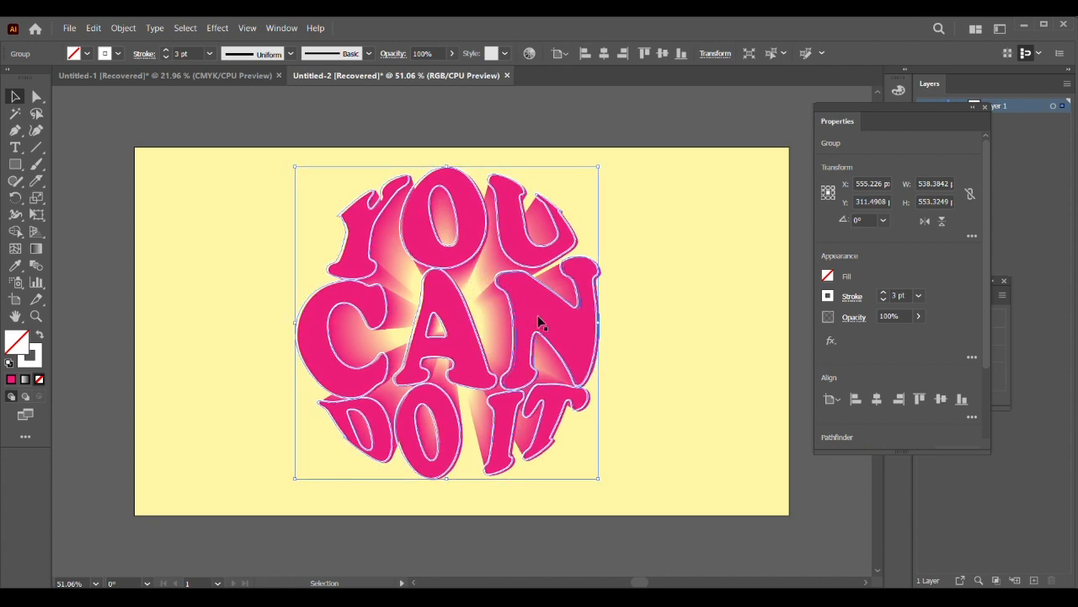
pyautogui.press('Left')
pyautogui.press('Left')
pyautogui.click(651, 257)
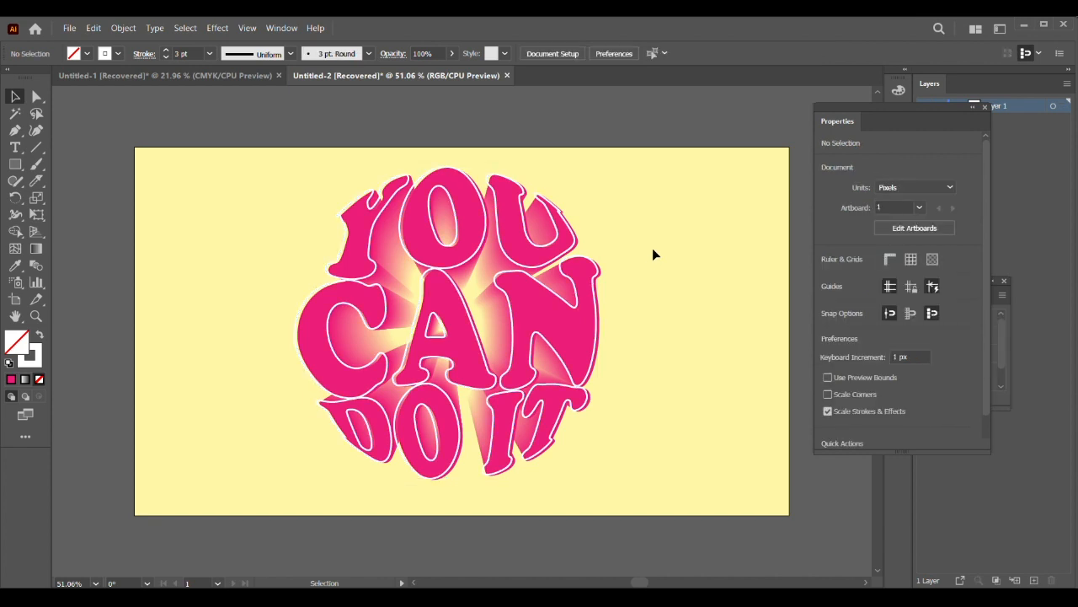